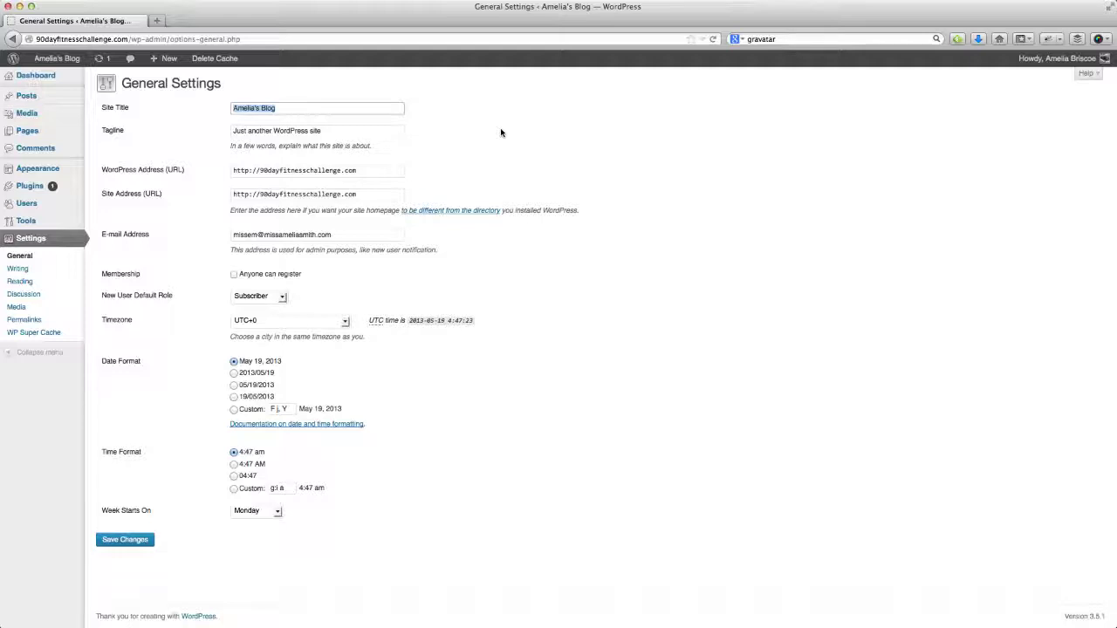
Open the live site in a new browser tab to view its title and tagline.
mouse_move(50, 58)
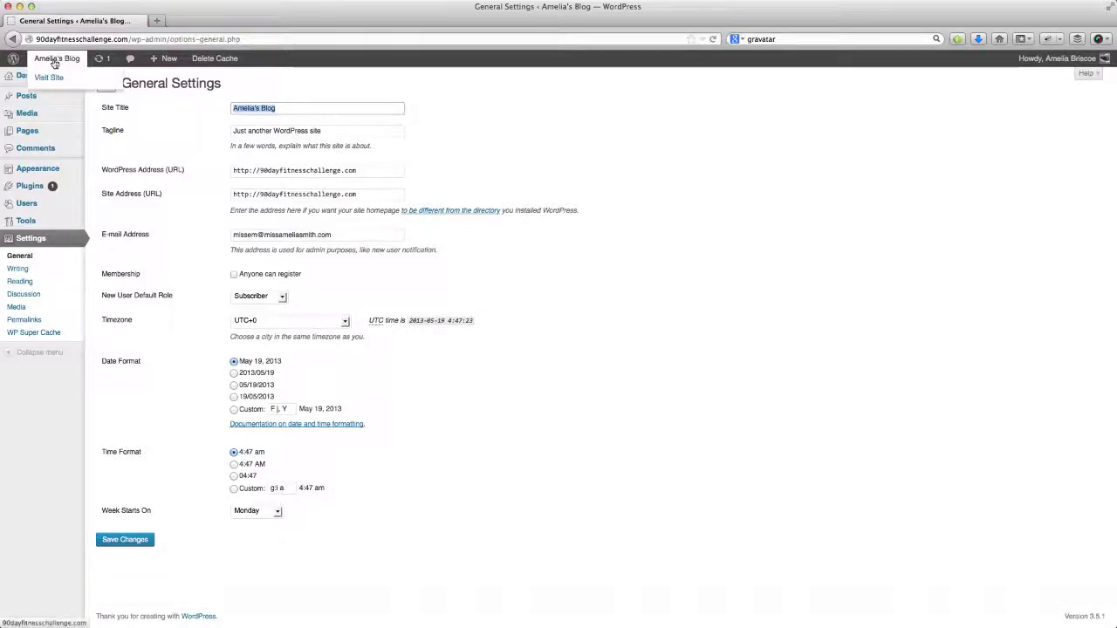
right_click(49, 78)
click(104, 83)
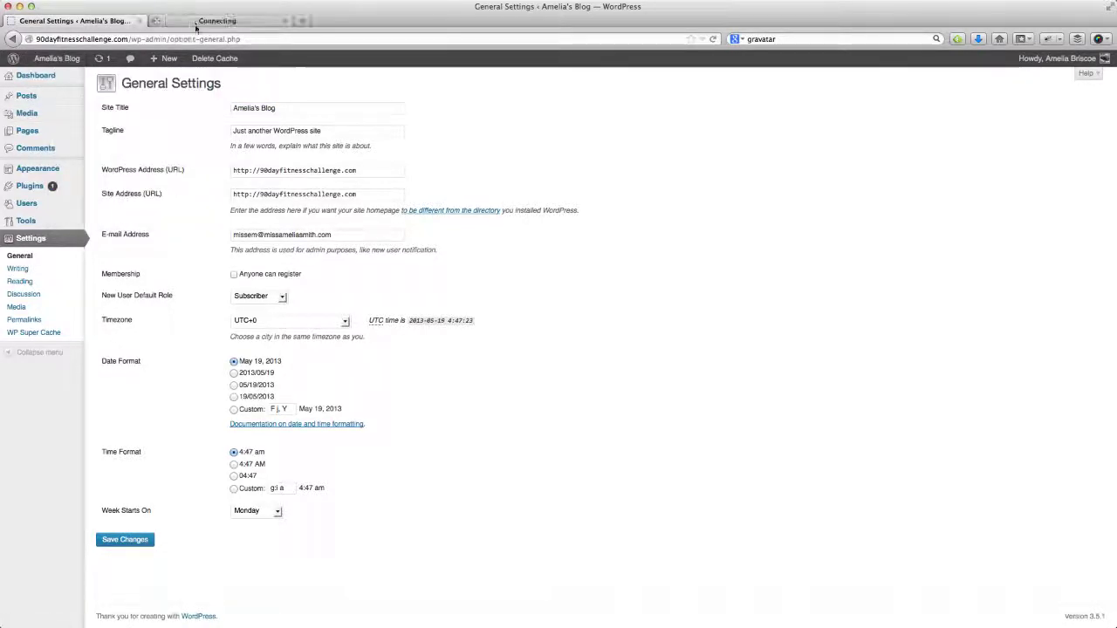
click(218, 20)
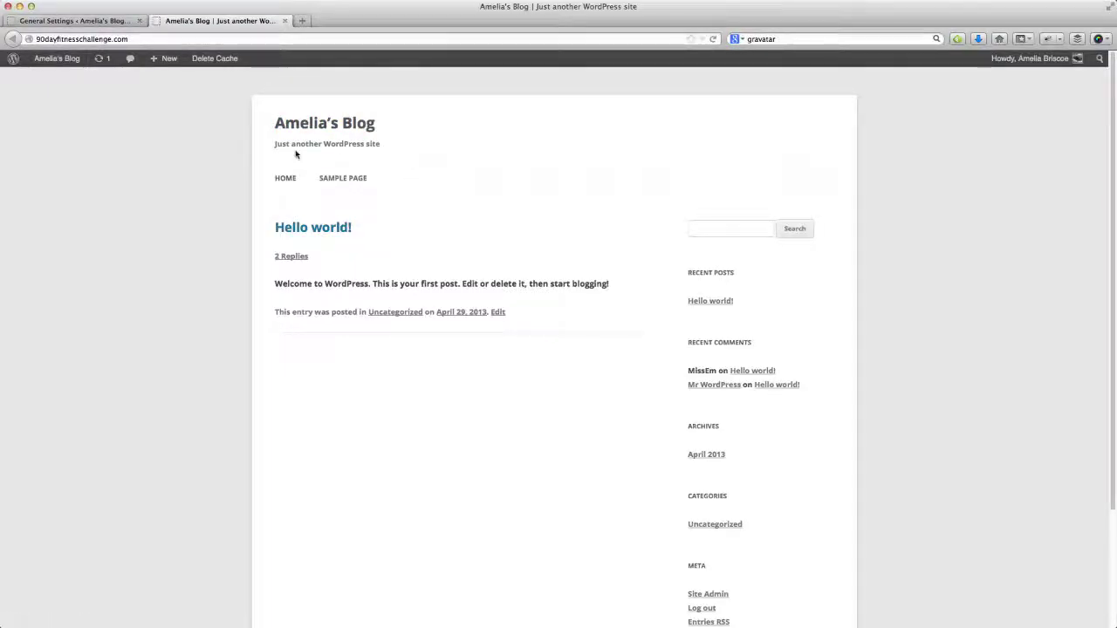
Set the site tagline to the owner's first name in the possessive plus "aweome blog", and check where the live site displays it.
click(114, 22)
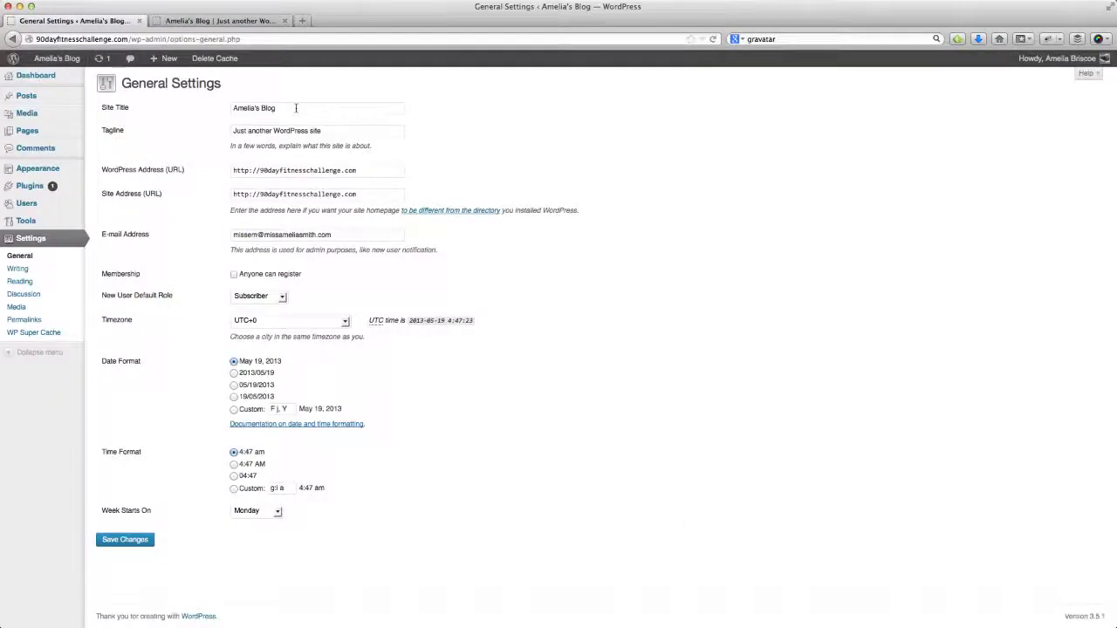
click(296, 108)
key(super+a)
click(328, 107)
drag(332, 133, 229, 129)
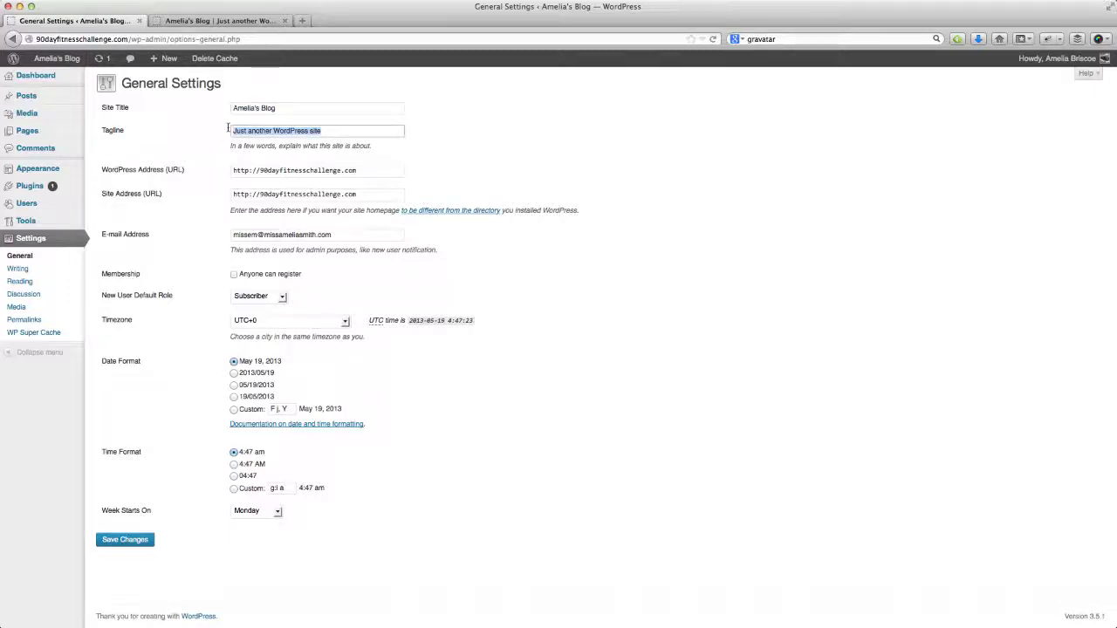
text(Amel)
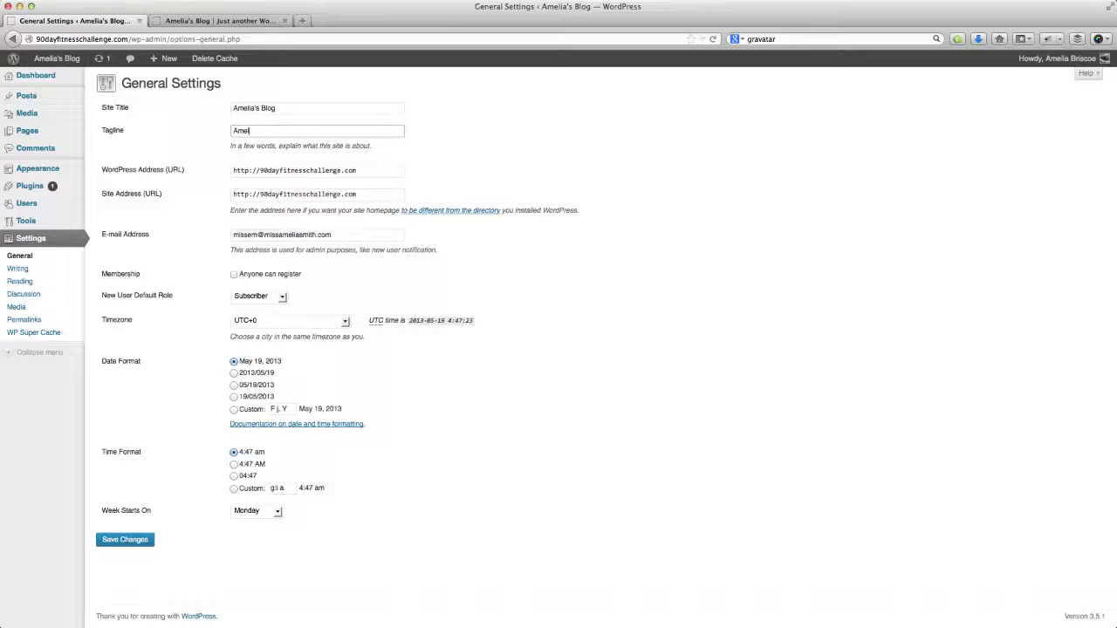
text(ia's aweome blog)
click(274, 25)
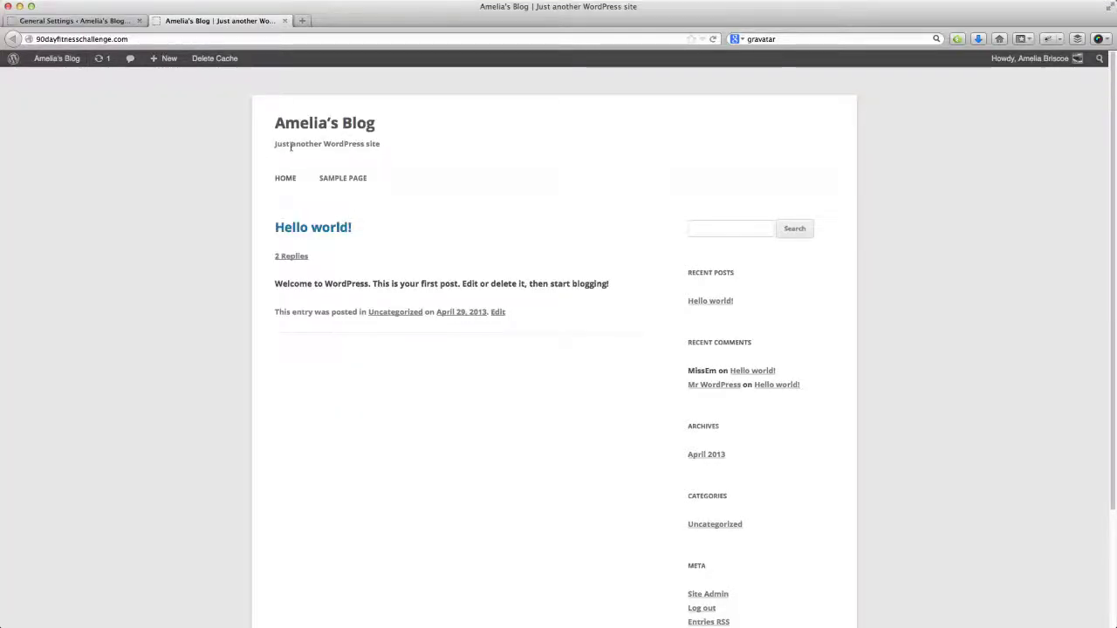
click(111, 27)
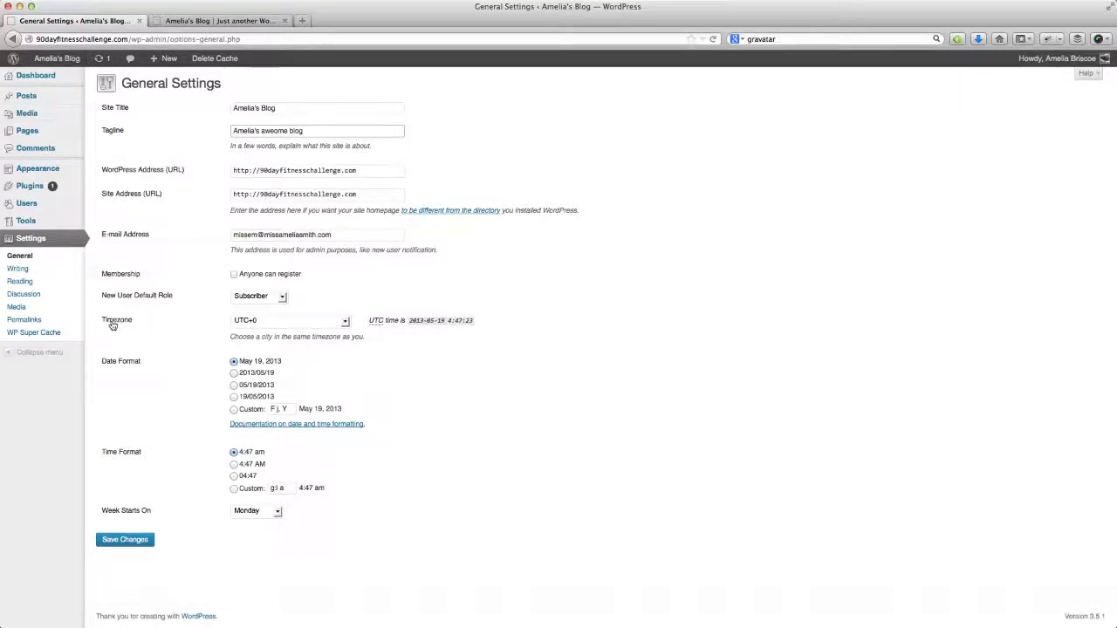
Set the site's timezone to the Australian city Melbourne.
click(310, 324)
scroll(323, 456, up, 2)
scroll(323, 457, up, 6)
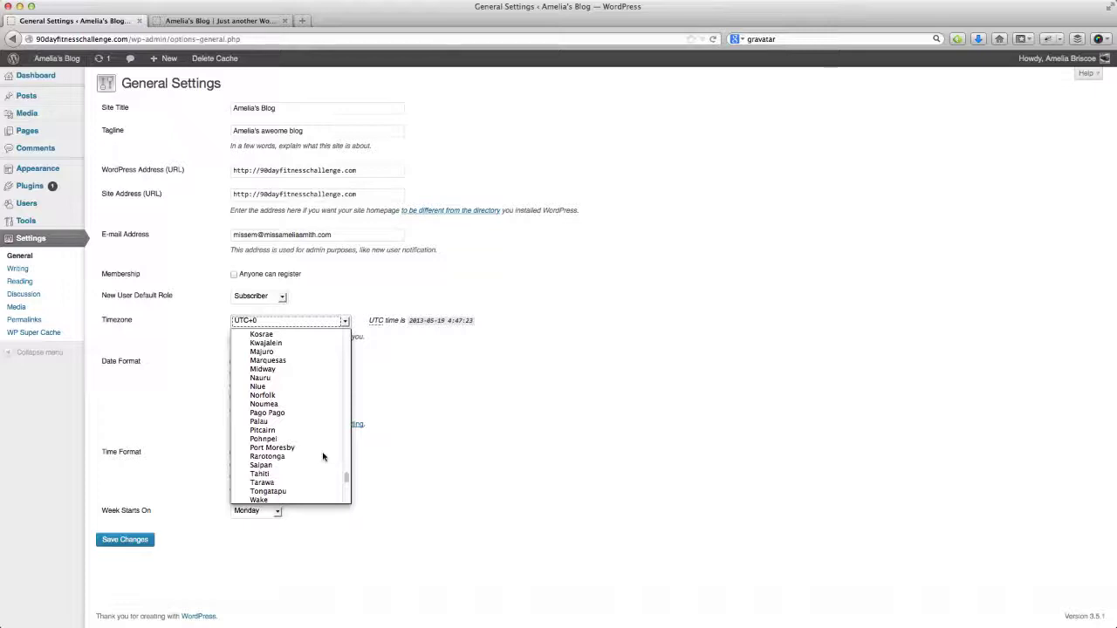
scroll(318, 444, up, 6)
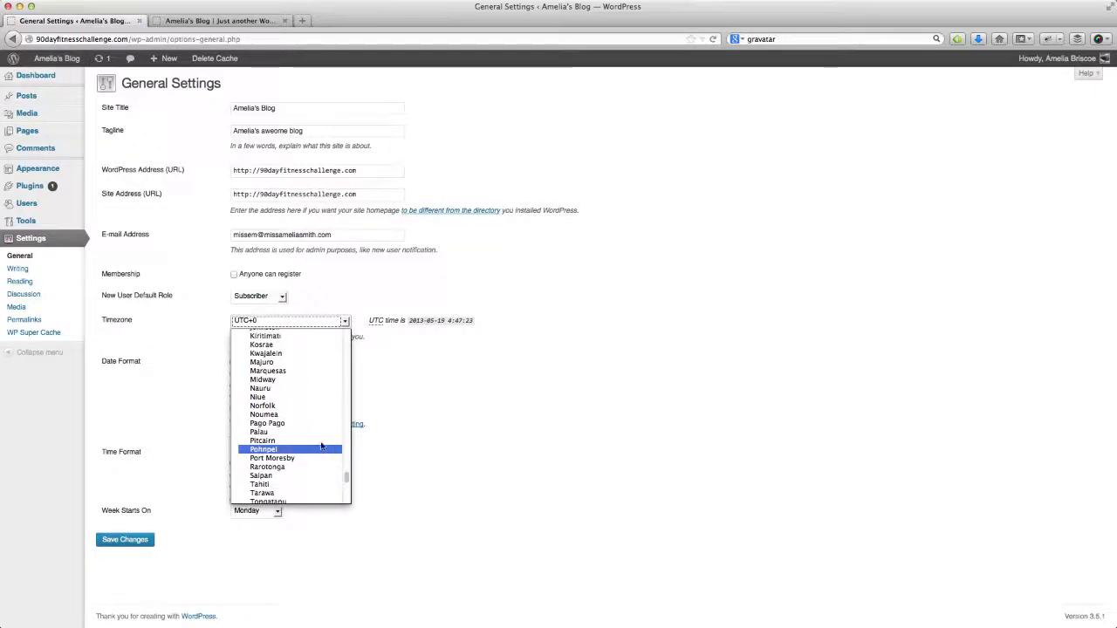
scroll(315, 443, up, 1)
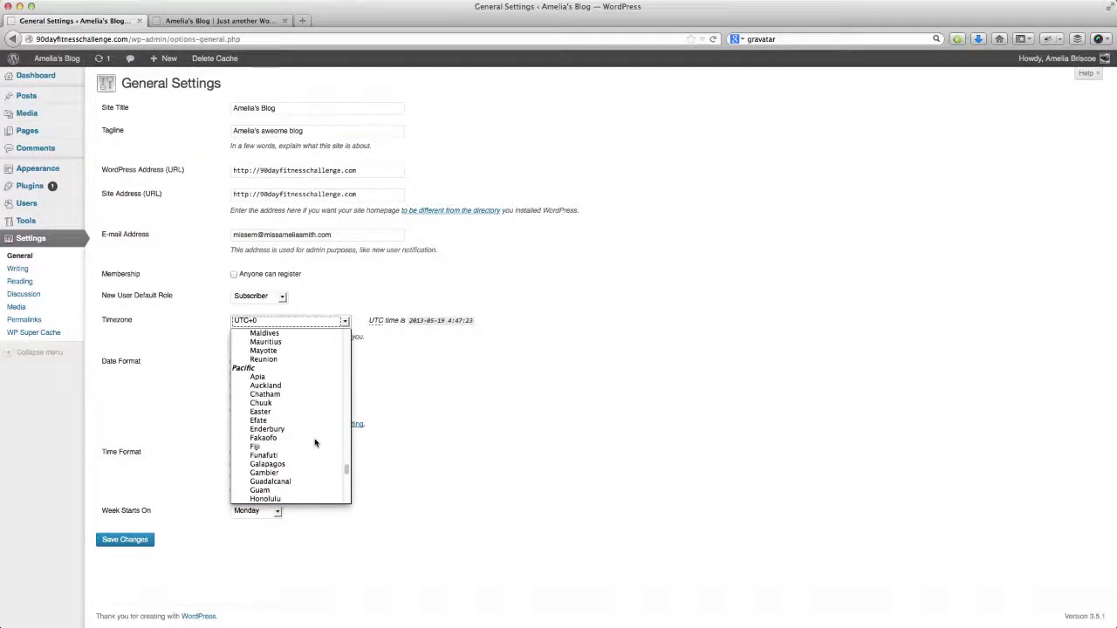
scroll(312, 443, up, 16)
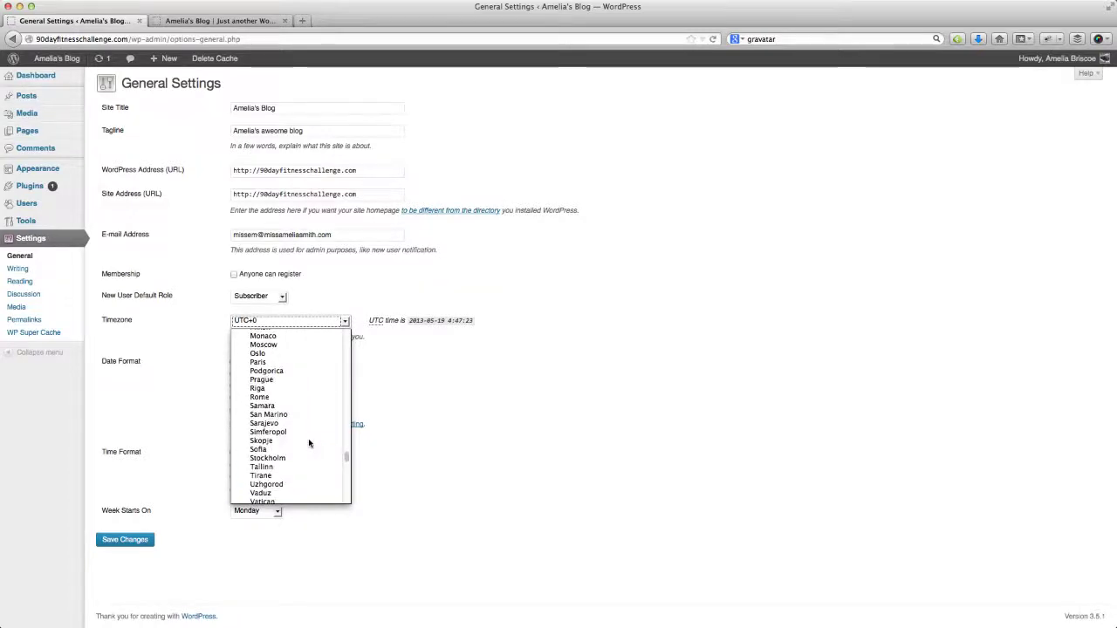
scroll(309, 444, up, 12)
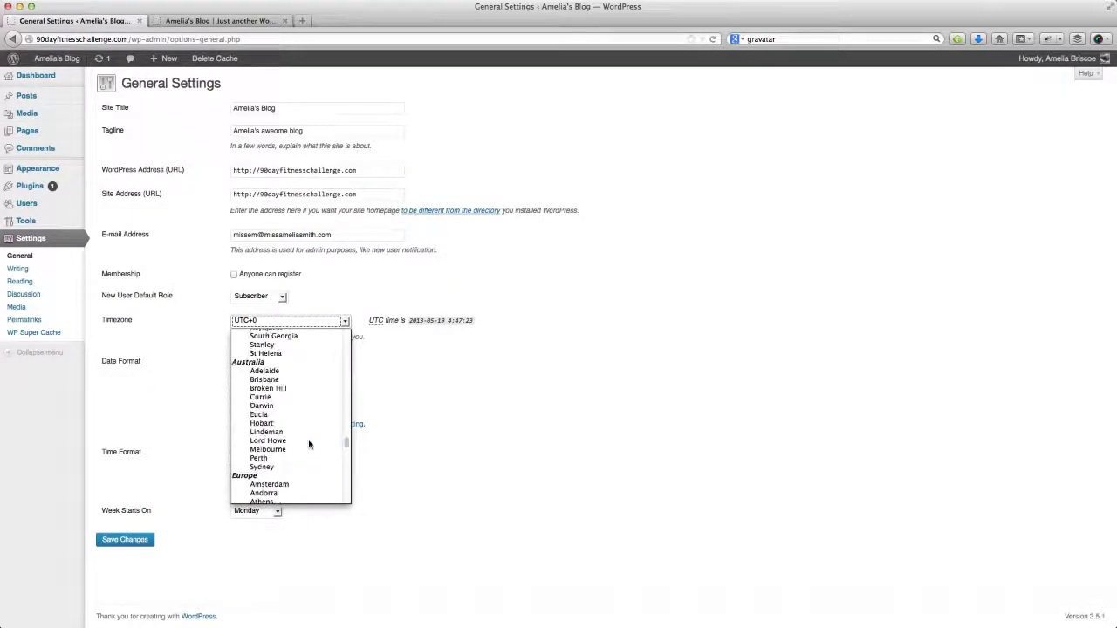
click(288, 448)
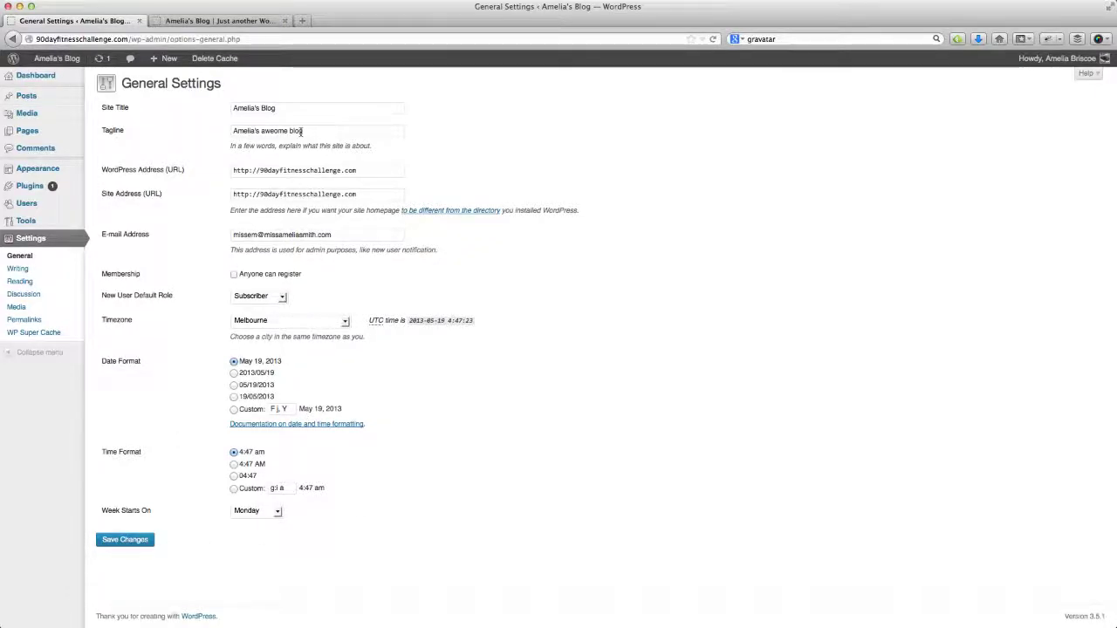
Save the general settings, reload the live site to check the tagline, and close the site's tab.
click(133, 541)
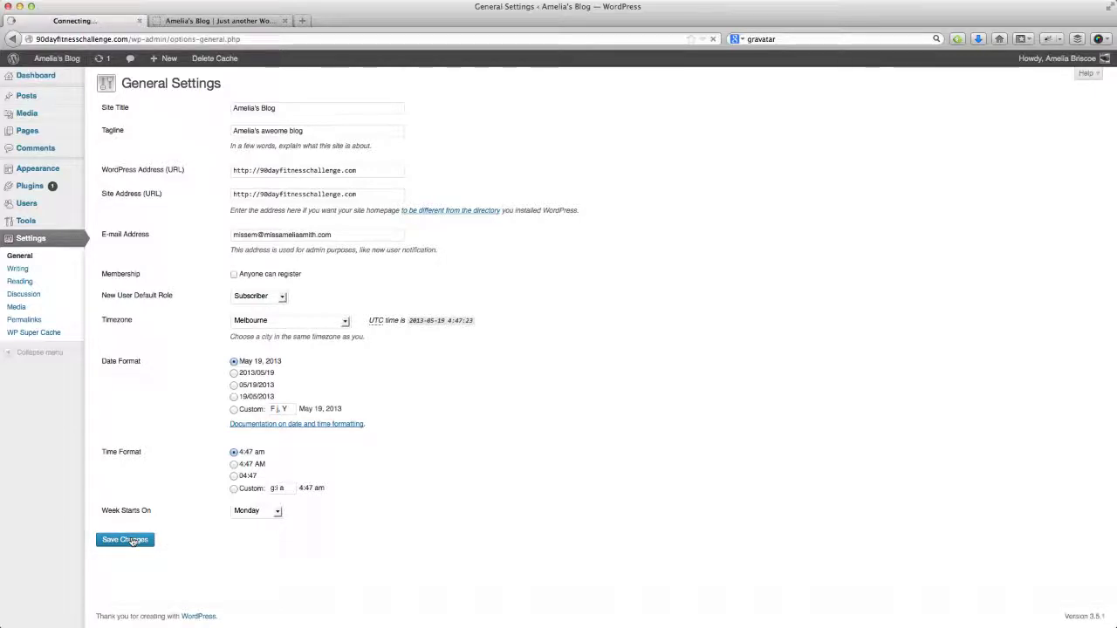
click(261, 20)
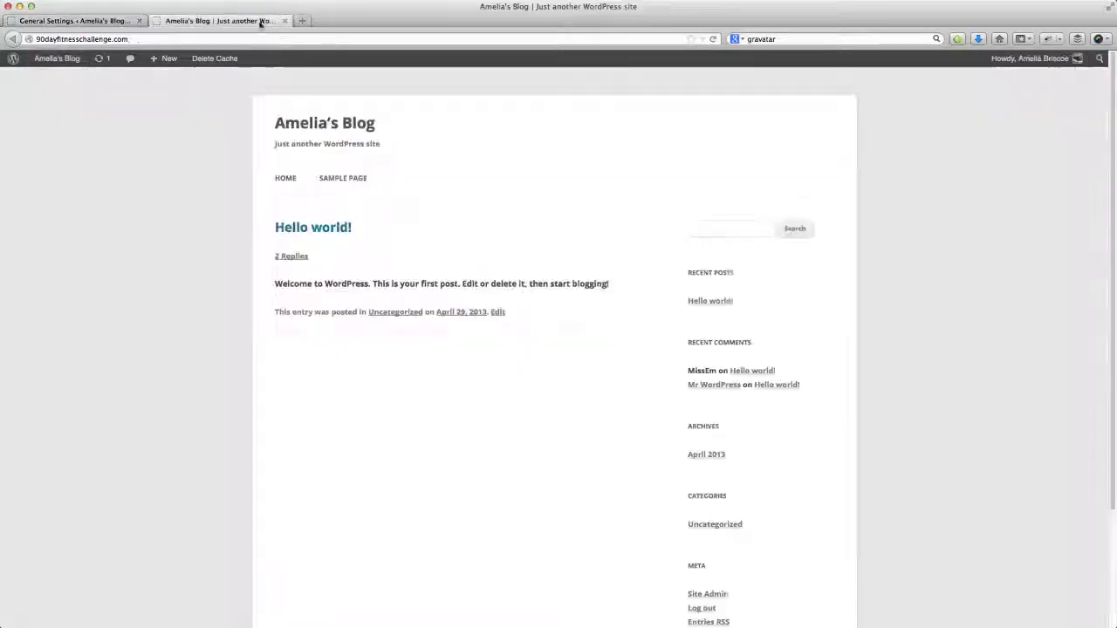
click(710, 39)
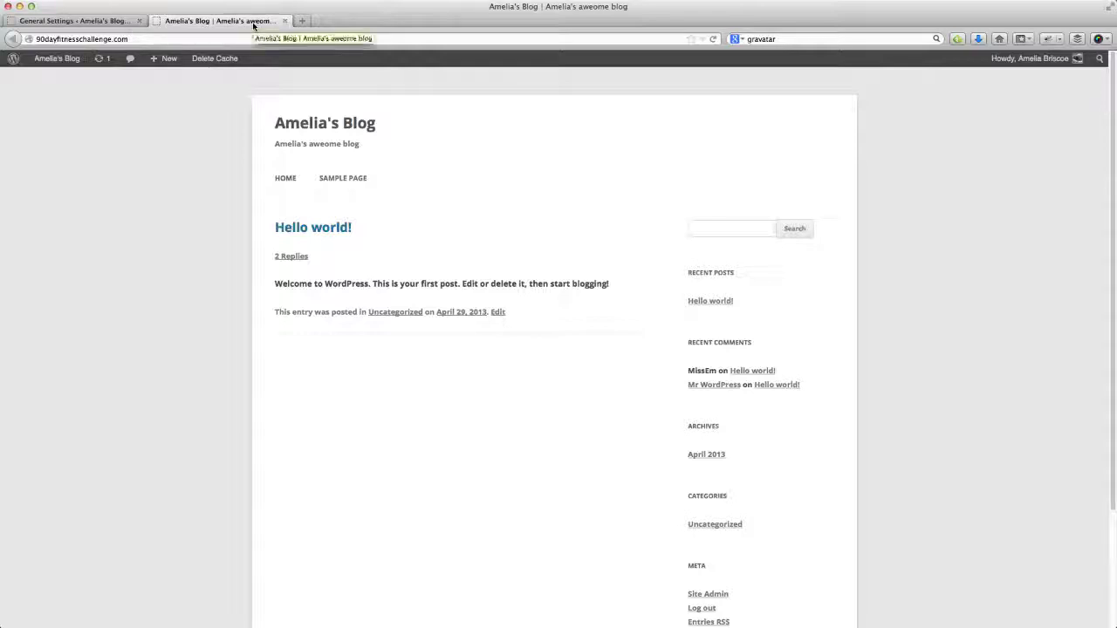
key(super+w)
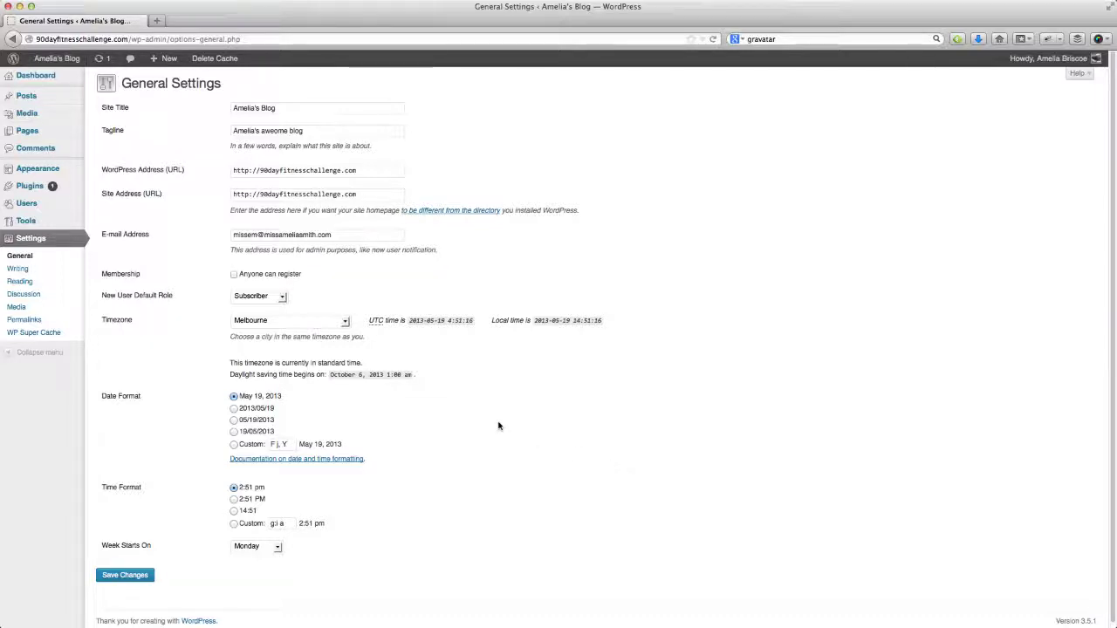
Open the permalink settings, and view the live site's "Hello world!" post in a separate browser tab.
click(40, 322)
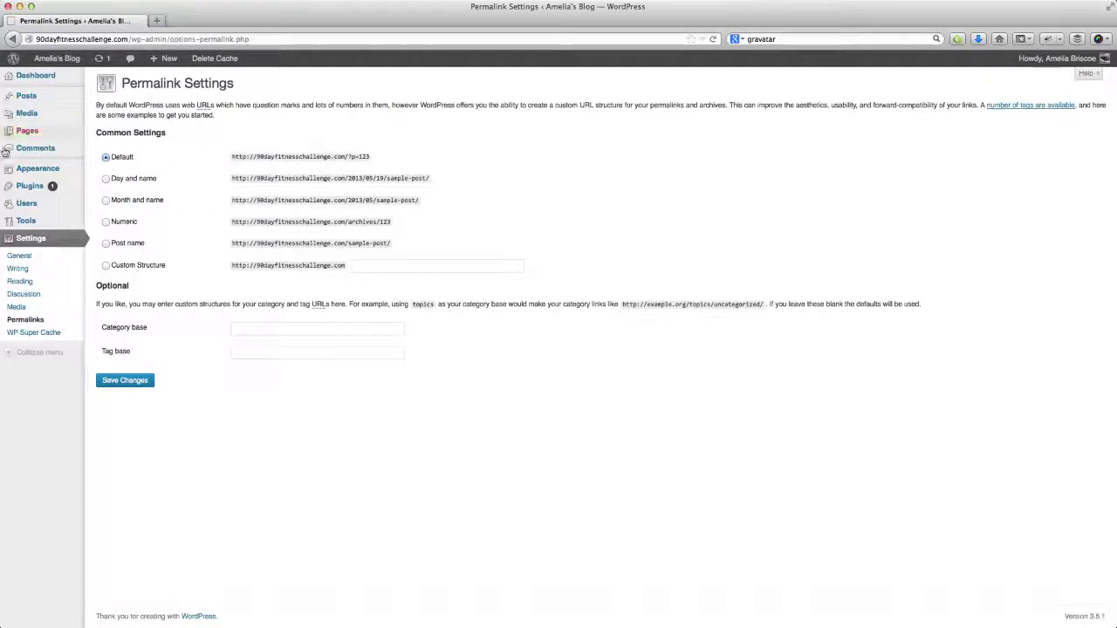
right_click(50, 77)
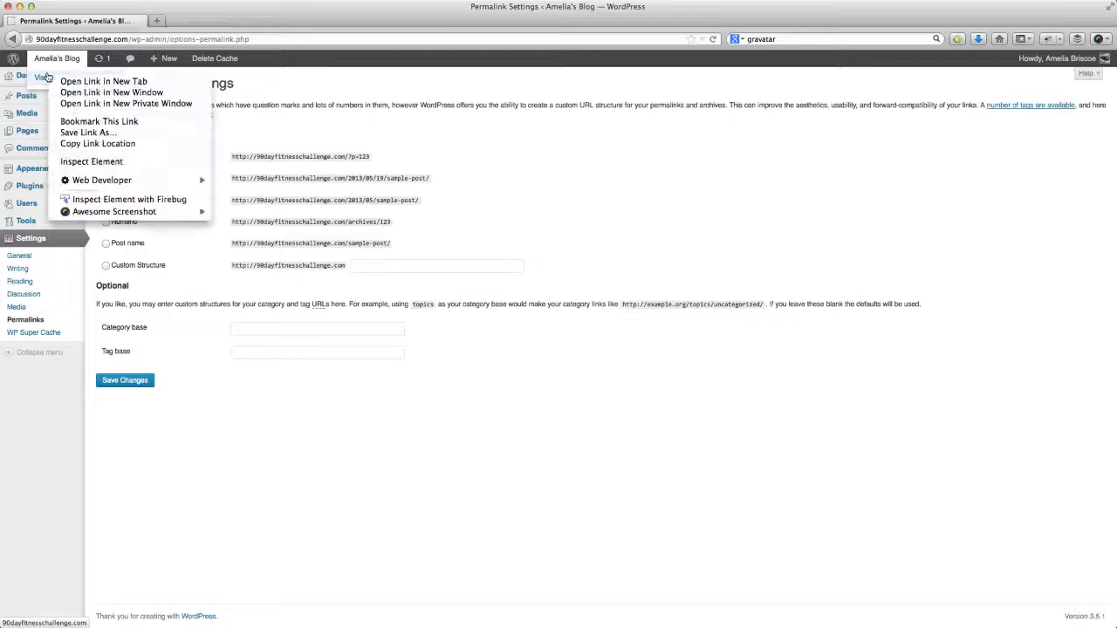
click(90, 81)
click(218, 20)
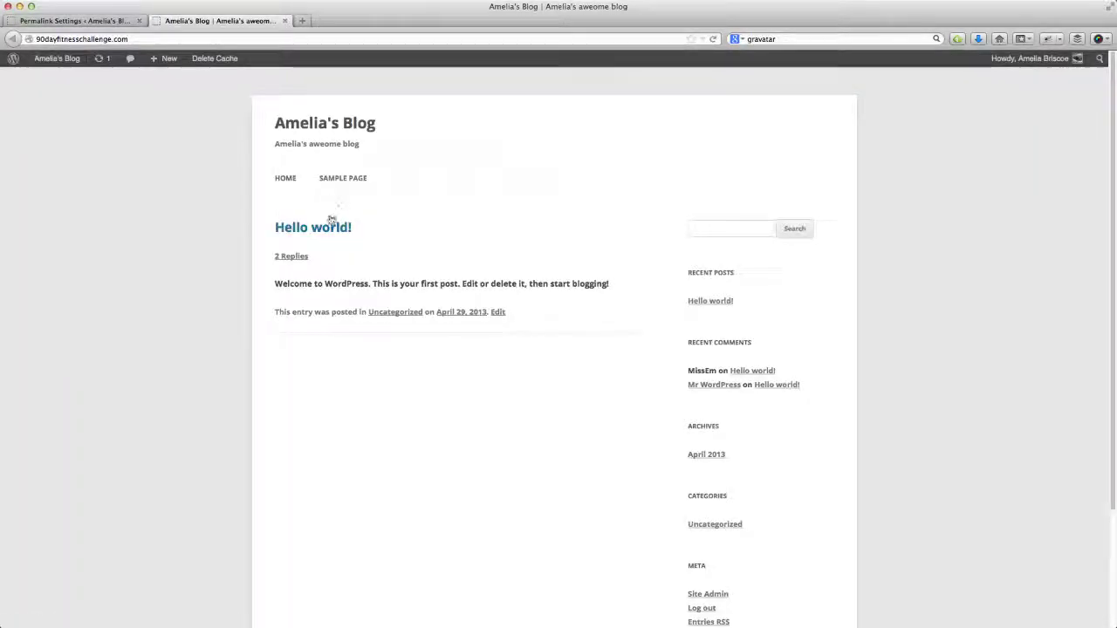
click(326, 231)
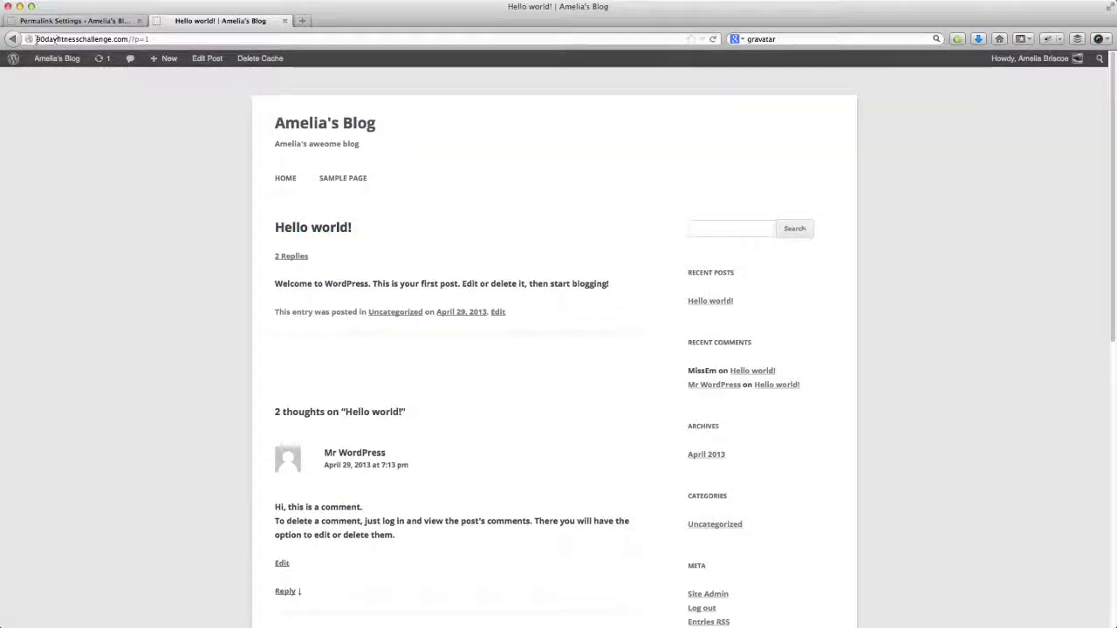
Highlight the full web address of the "Hello world!" post to examine its permalink structure.
click(165, 40)
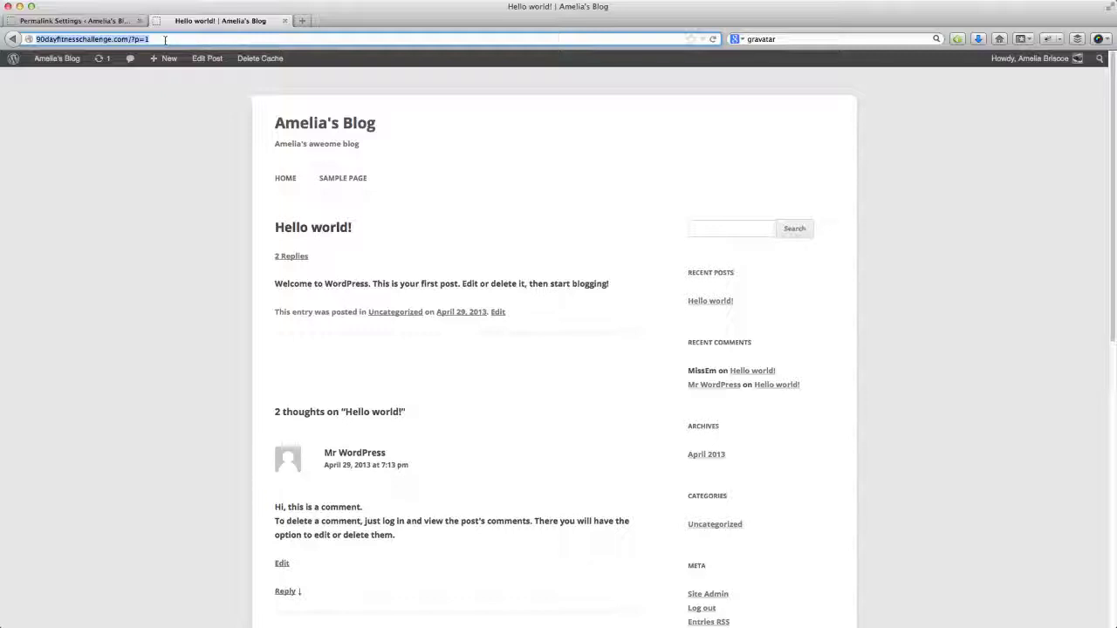
click(165, 40)
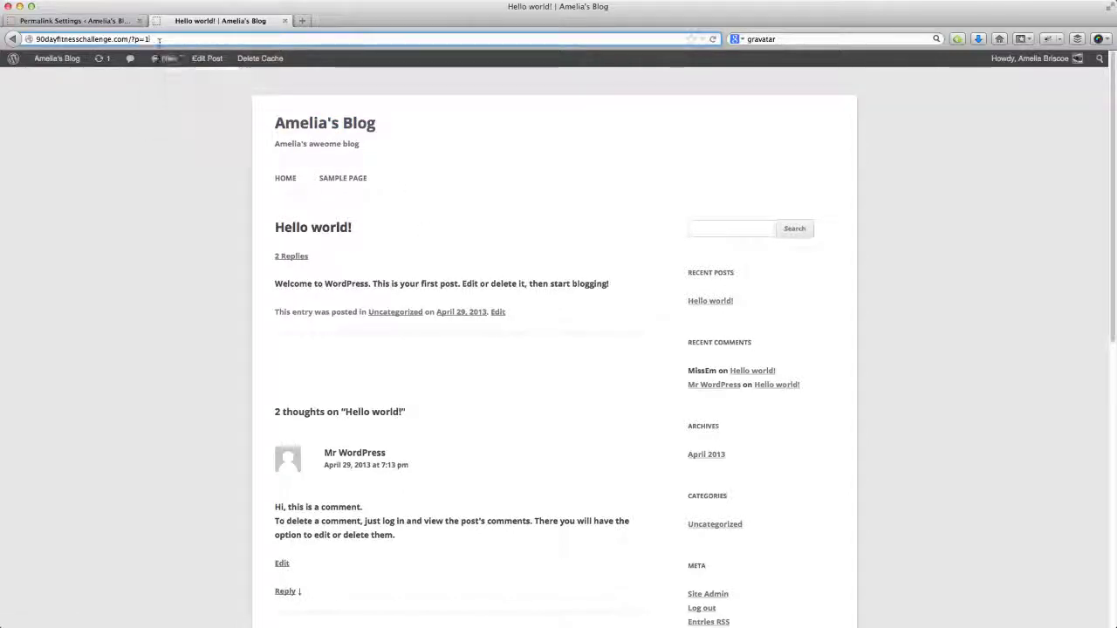
triple_click(37, 39)
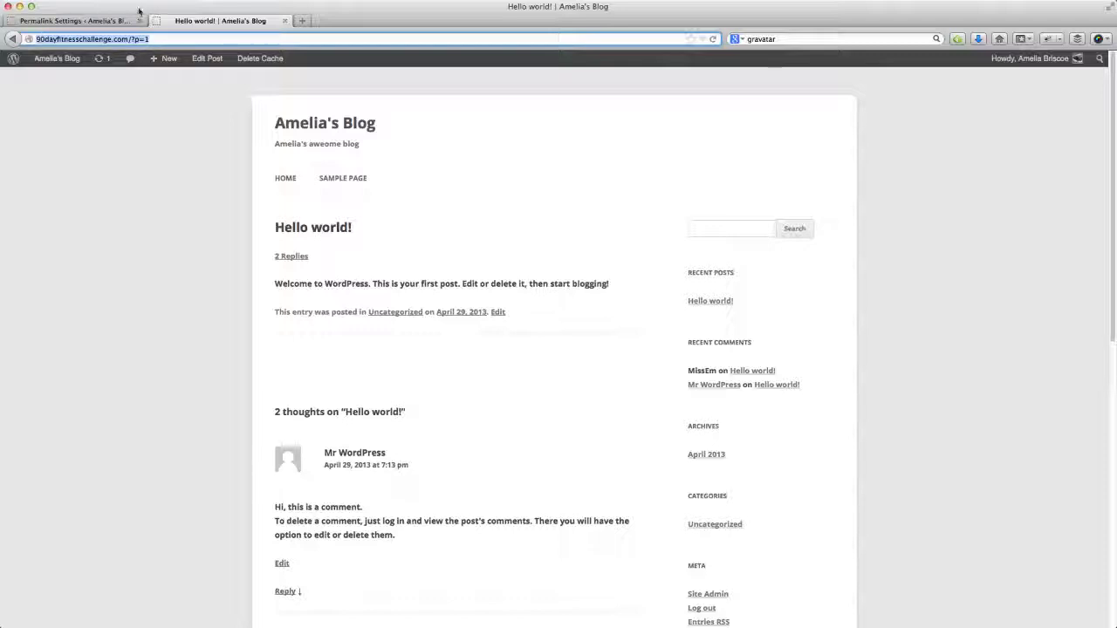
click(155, 39)
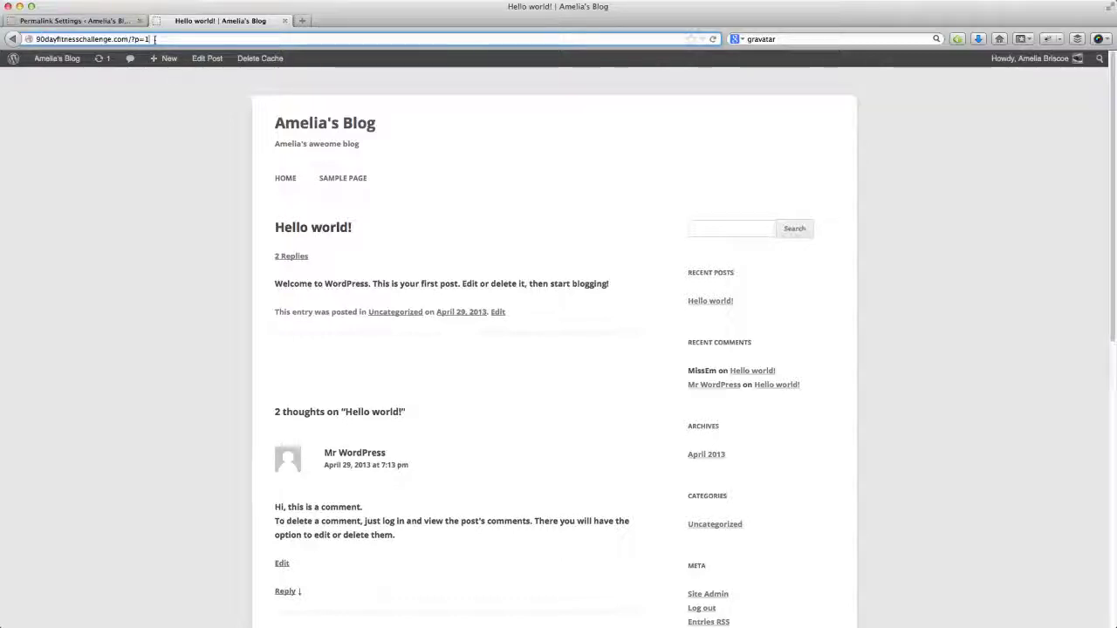
Search Google for "copyblogger" in a new browser tab.
click(301, 21)
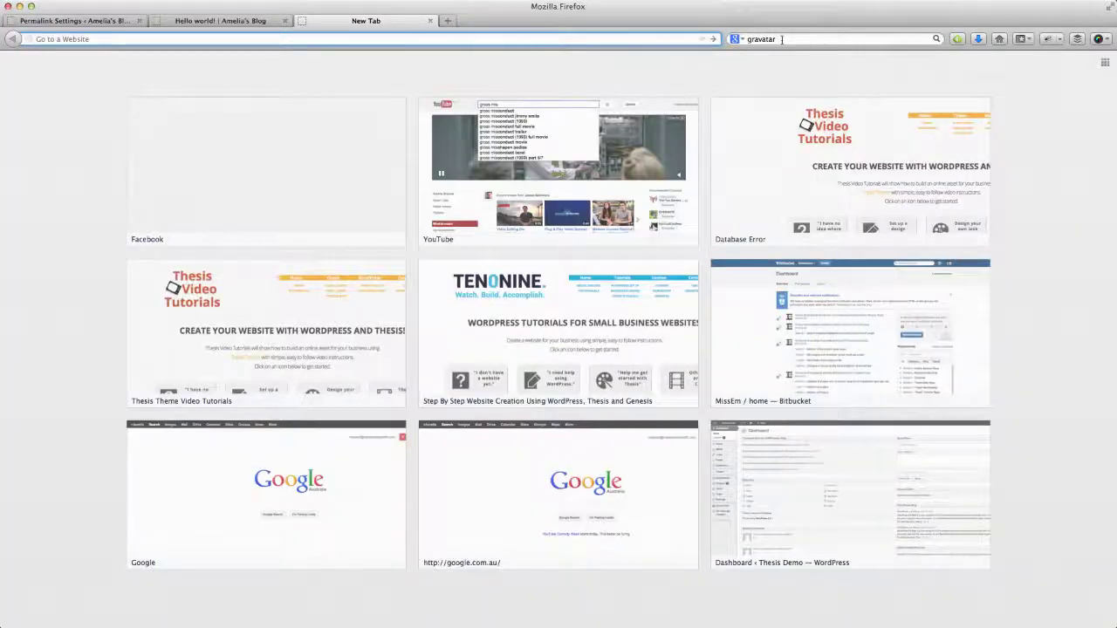
click(743, 40)
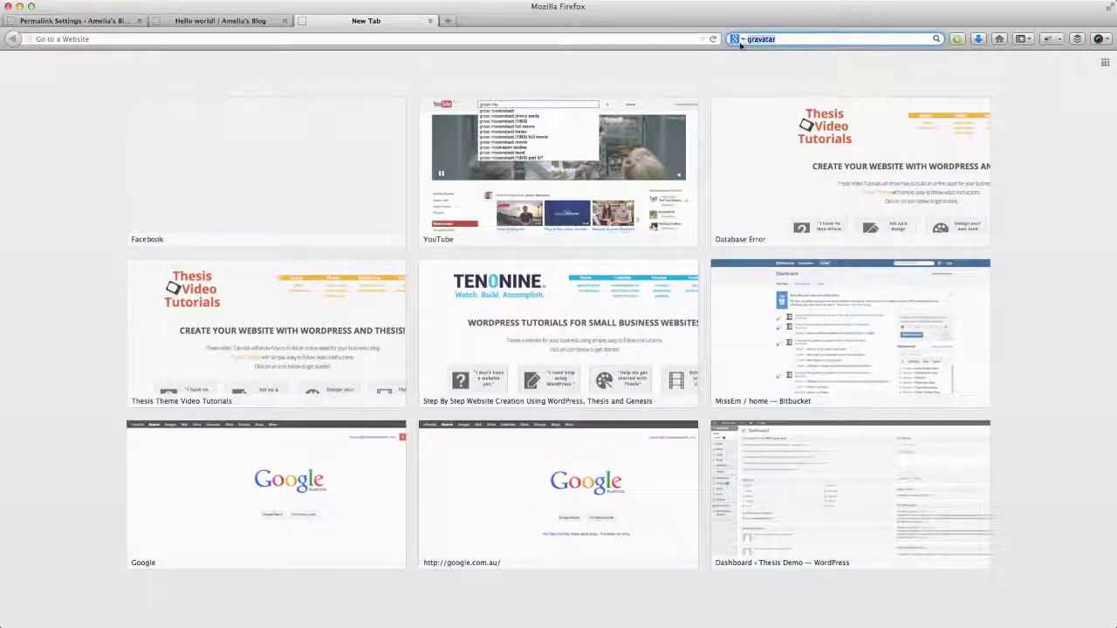
text(coop)
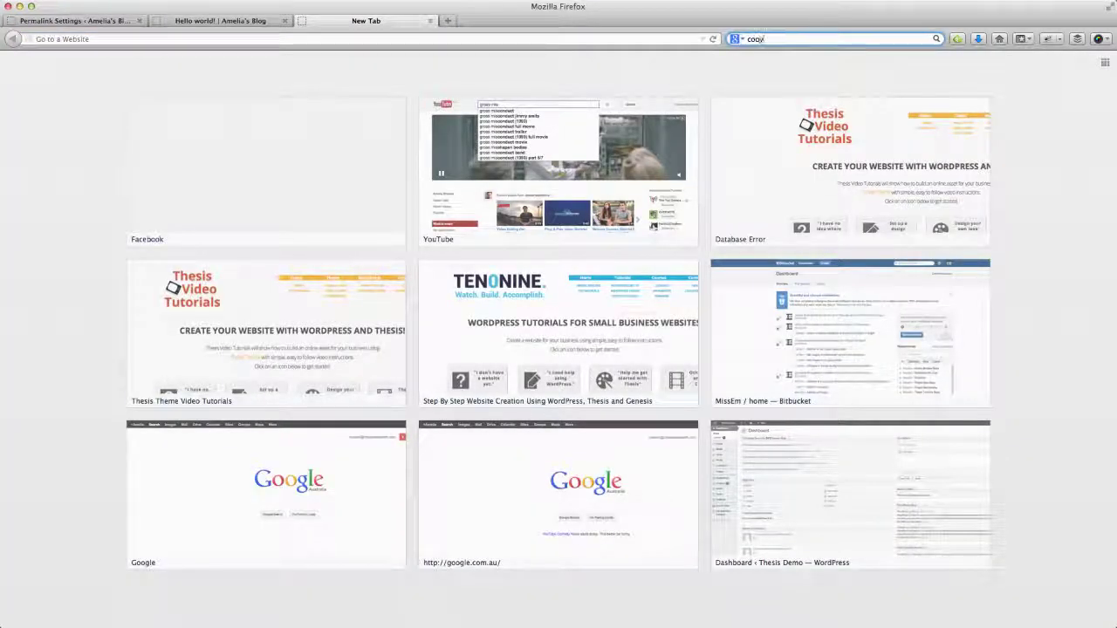
text(b)
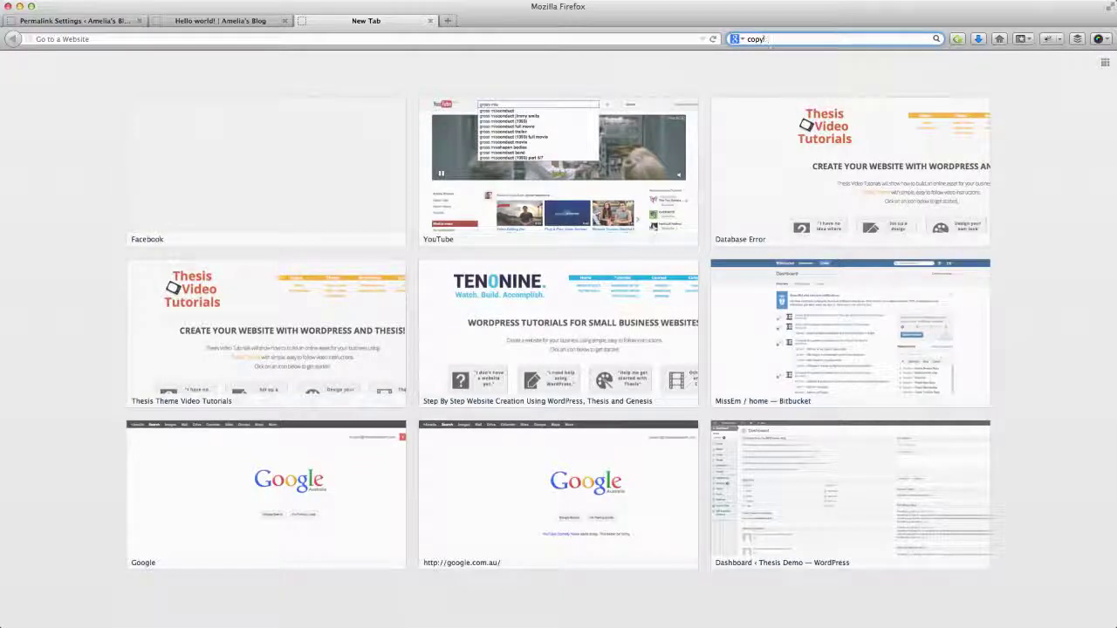
text(blog)
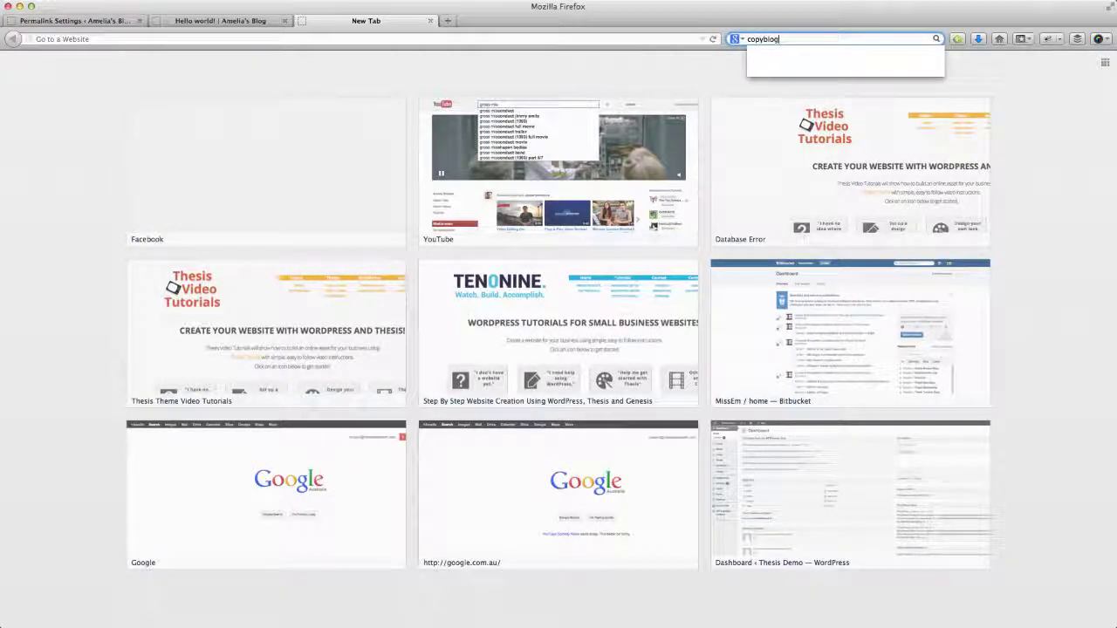
text(ger)
key(Return)
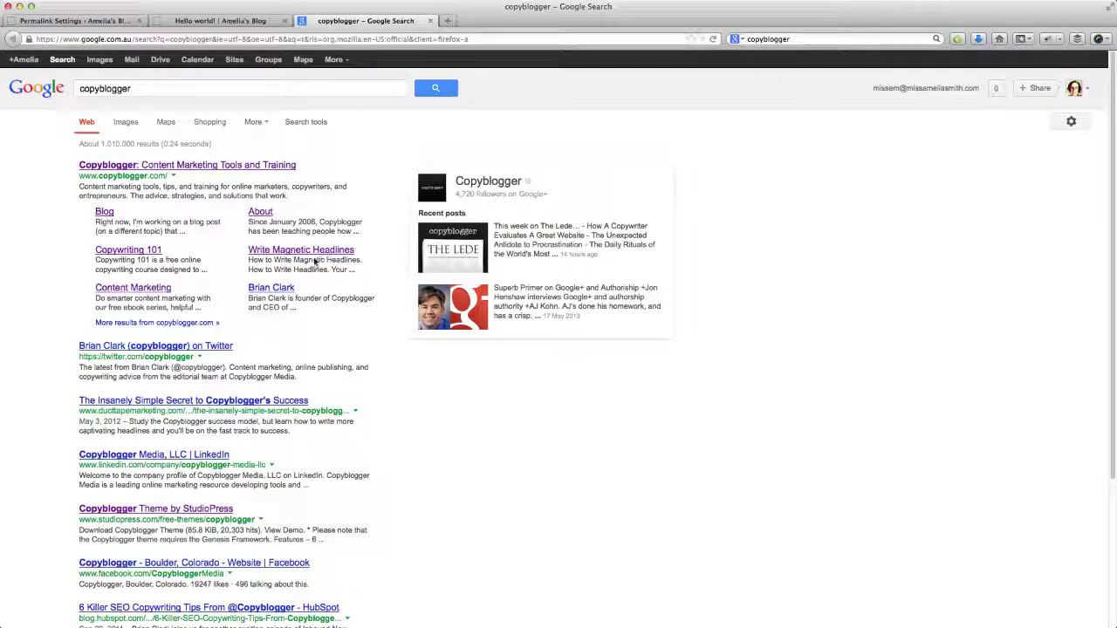
Open Copyblogger's blog and its article "5 Writing and Productivity Links You Can Use" to examine the article's web address.
click(203, 166)
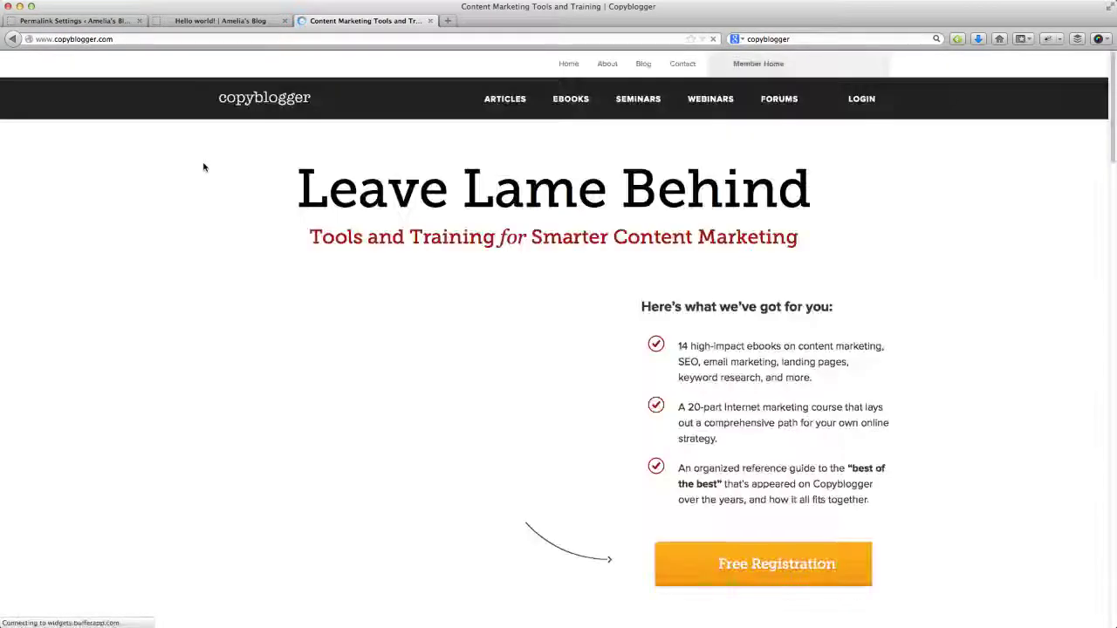
click(644, 67)
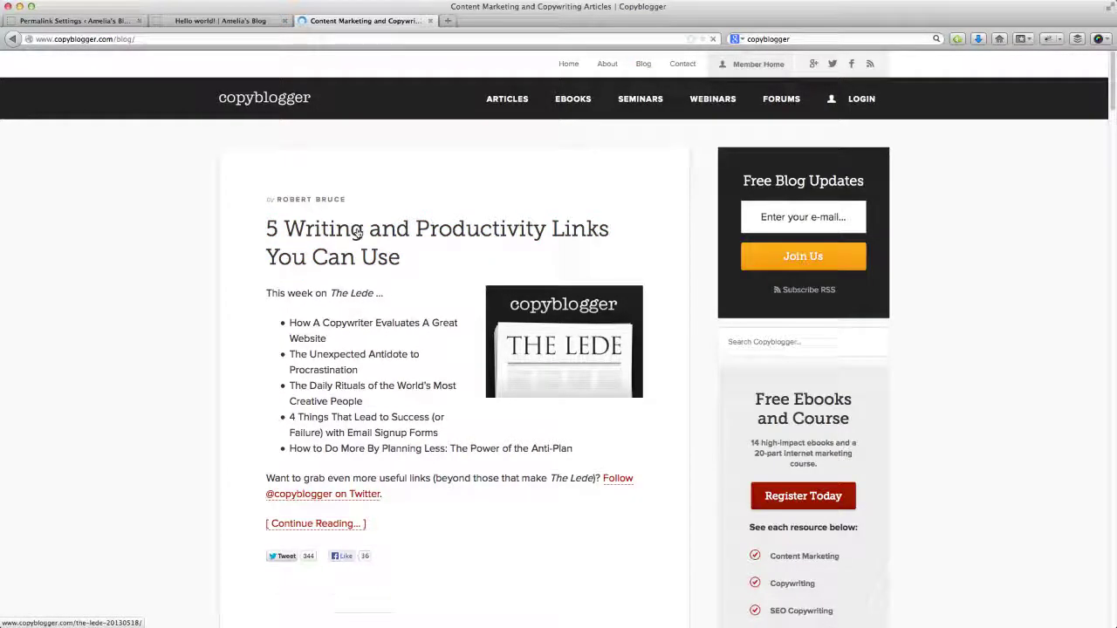
click(357, 232)
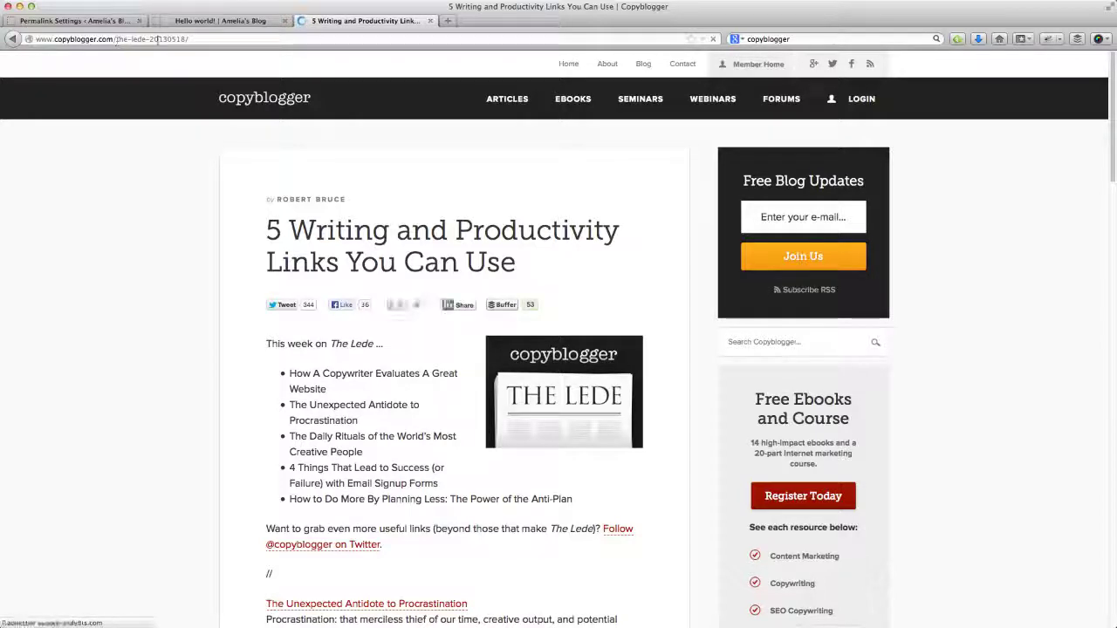
Return to Copyblogger's blog and open the article "How to Become a Content Marketing Expert" to examine its web address.
click(12, 38)
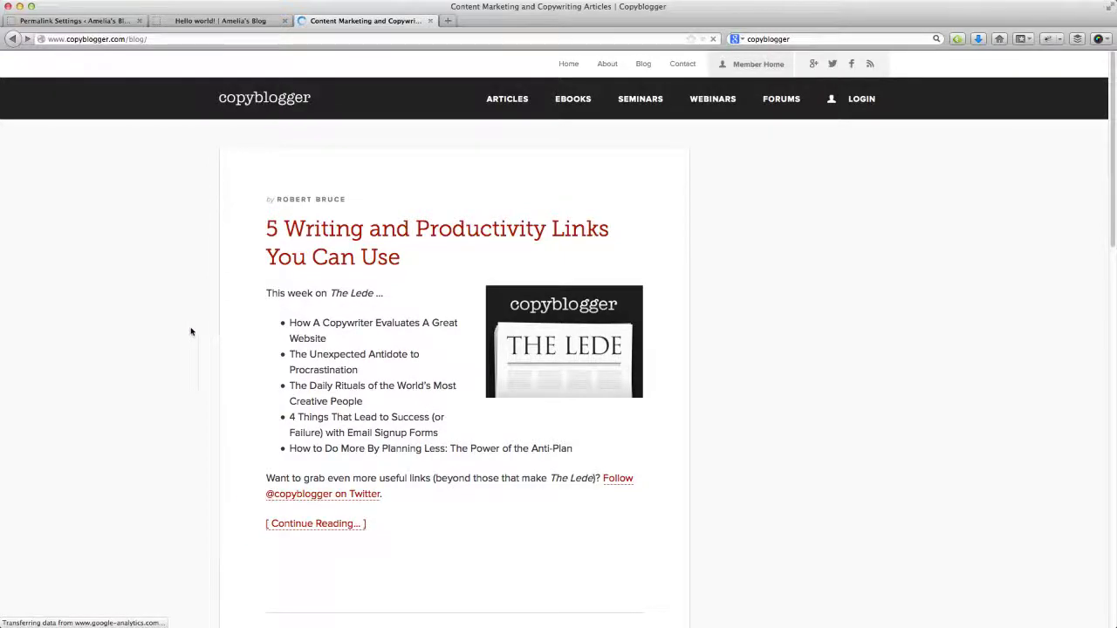
scroll(210, 331, down, 3)
scroll(275, 343, down, 2)
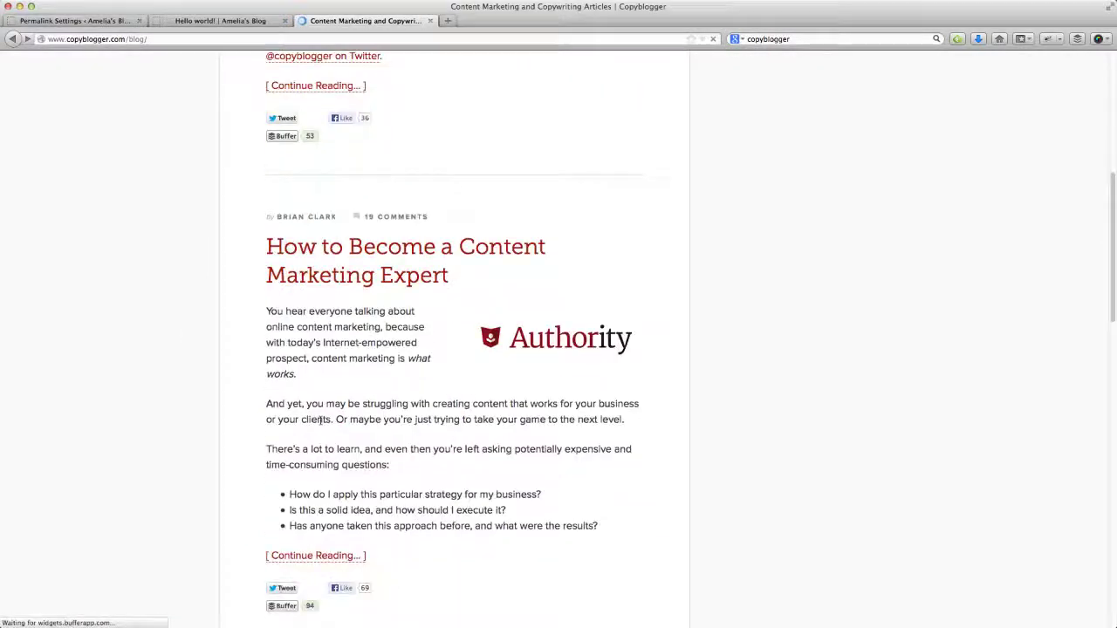
click(318, 262)
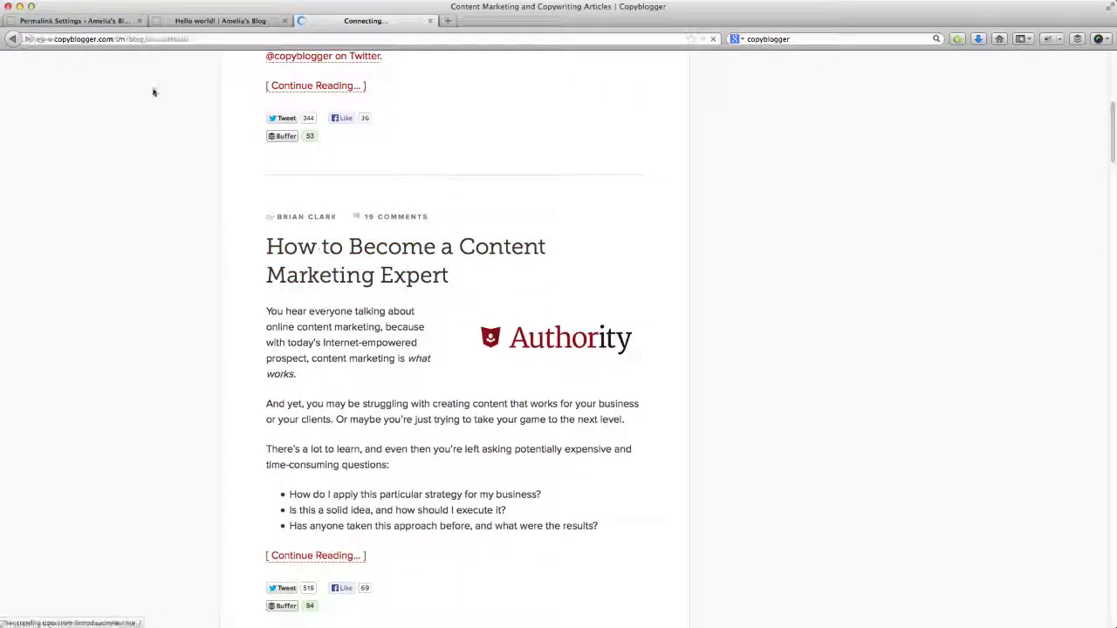
click(204, 39)
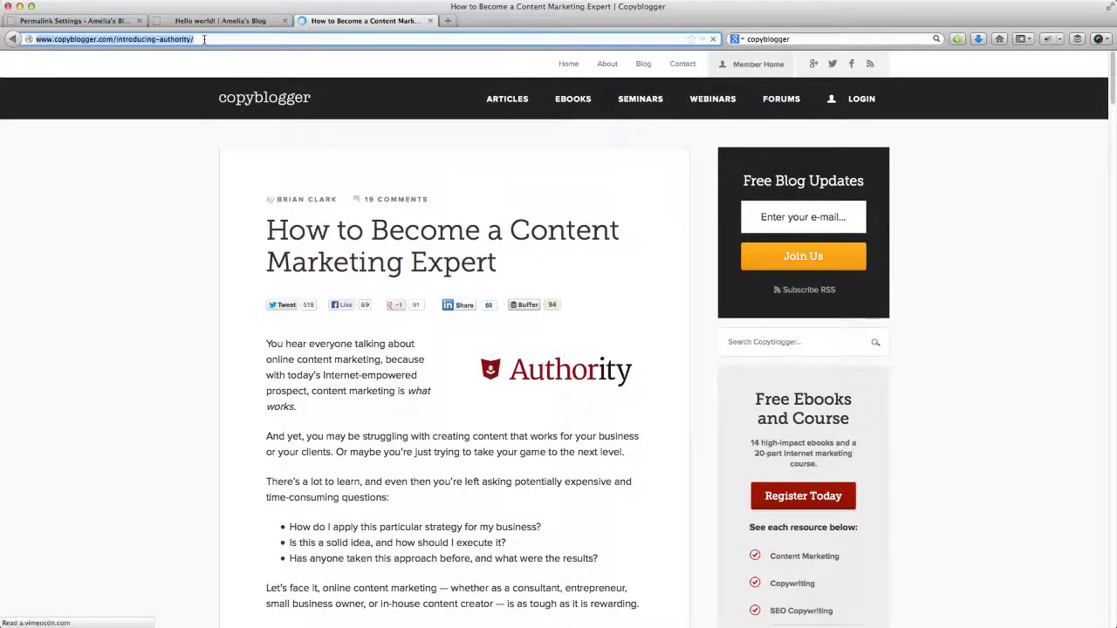
Compare the web addresses of the "Hello world!" post and the Copyblogger article, and close both browser tabs.
click(210, 22)
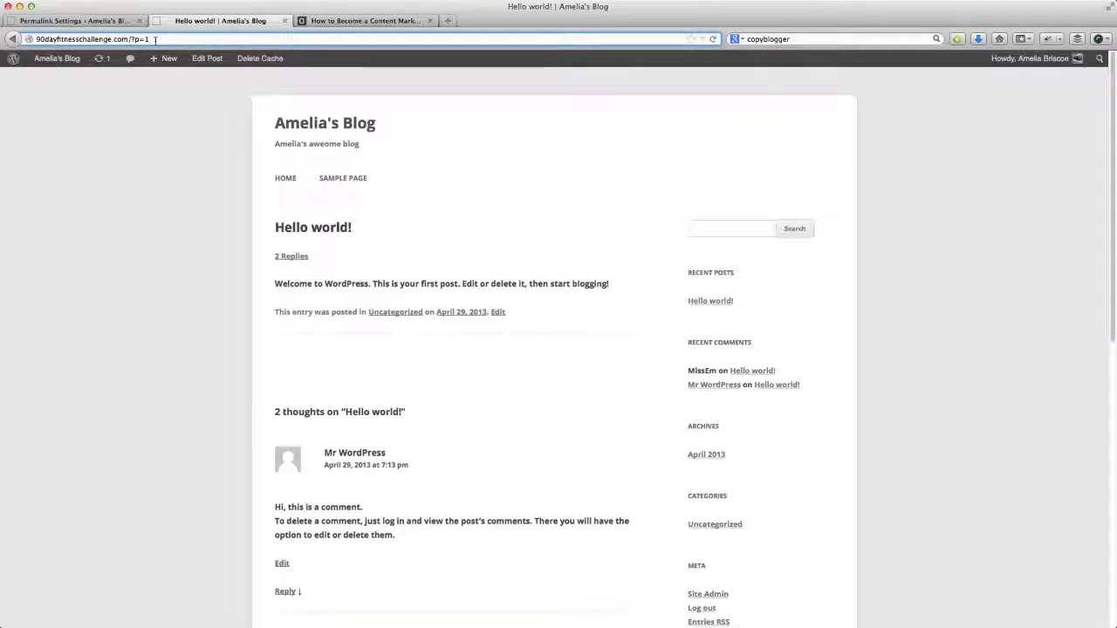
click(351, 21)
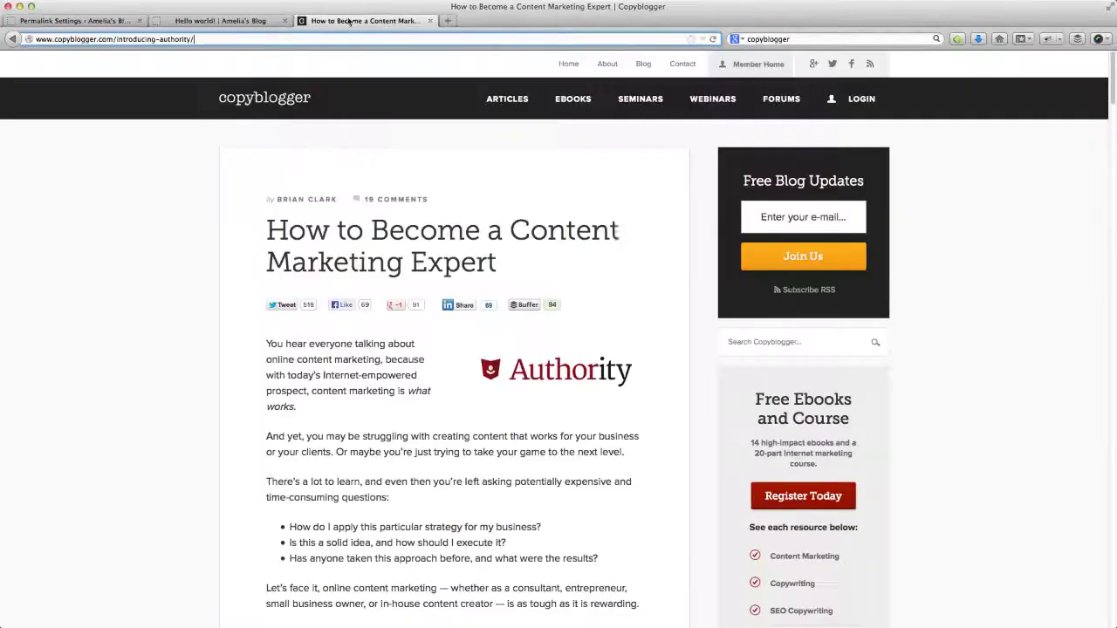
click(220, 21)
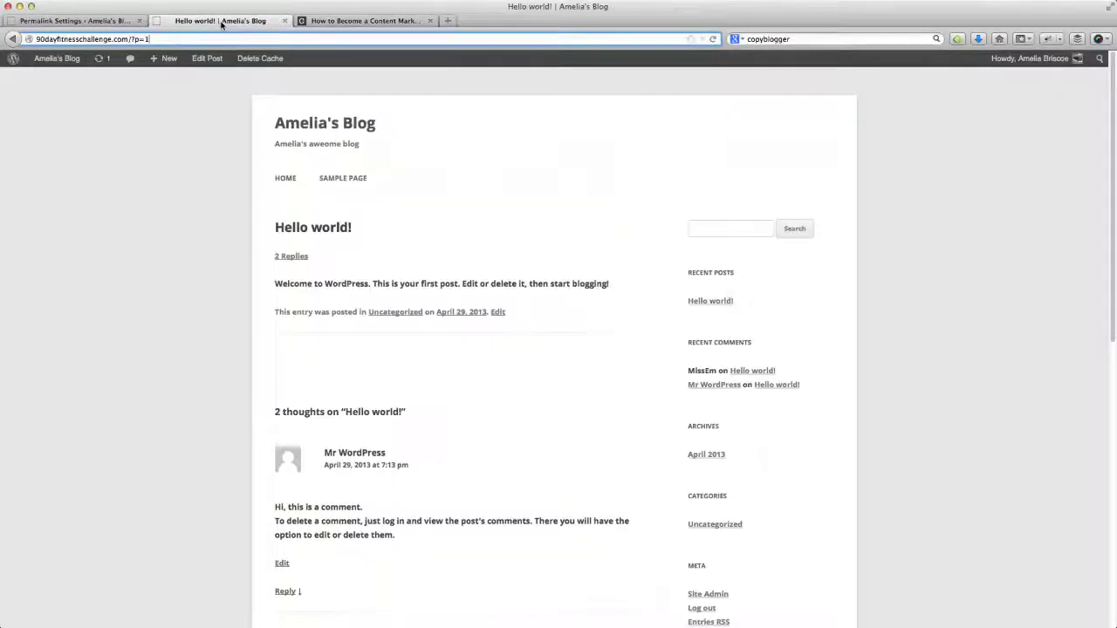
click(286, 21)
click(286, 21)
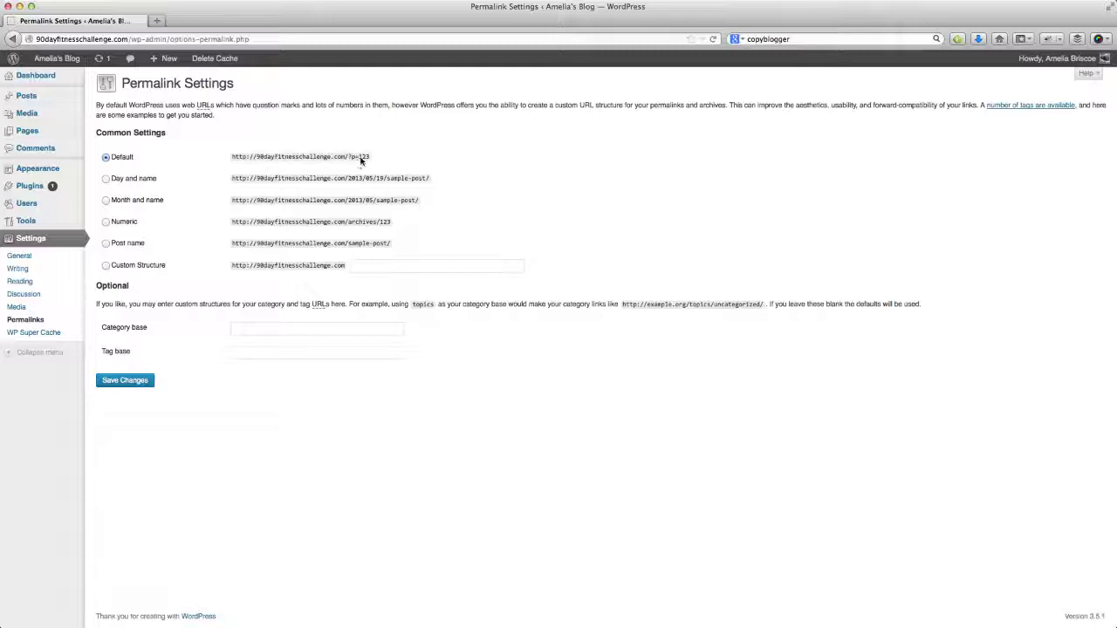
mouse_move(70, 59)
right_click(72, 80)
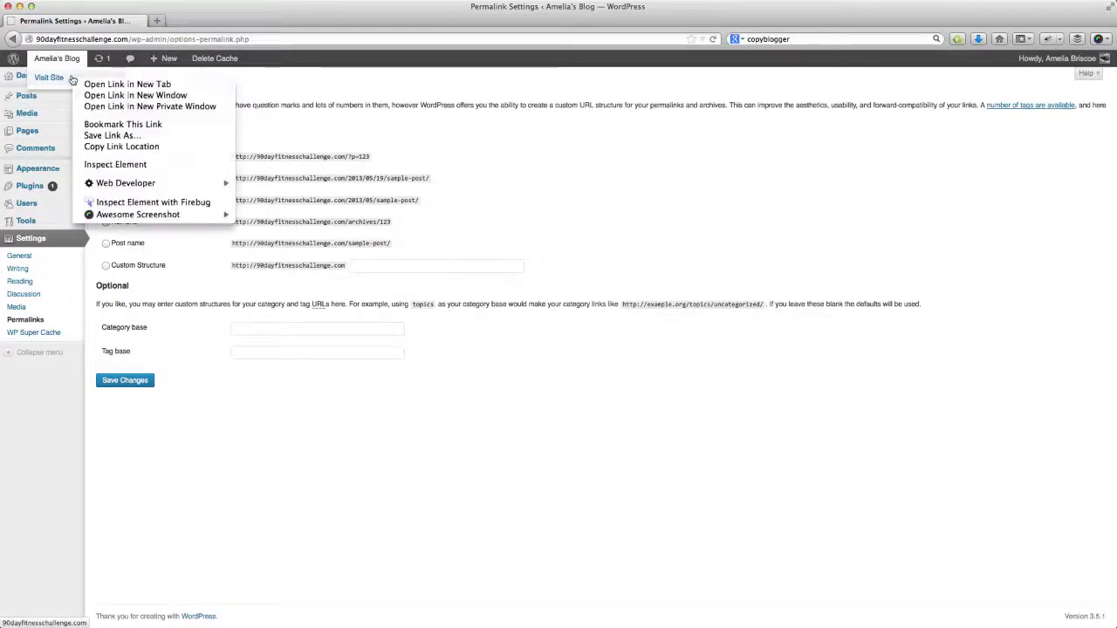
click(72, 61)
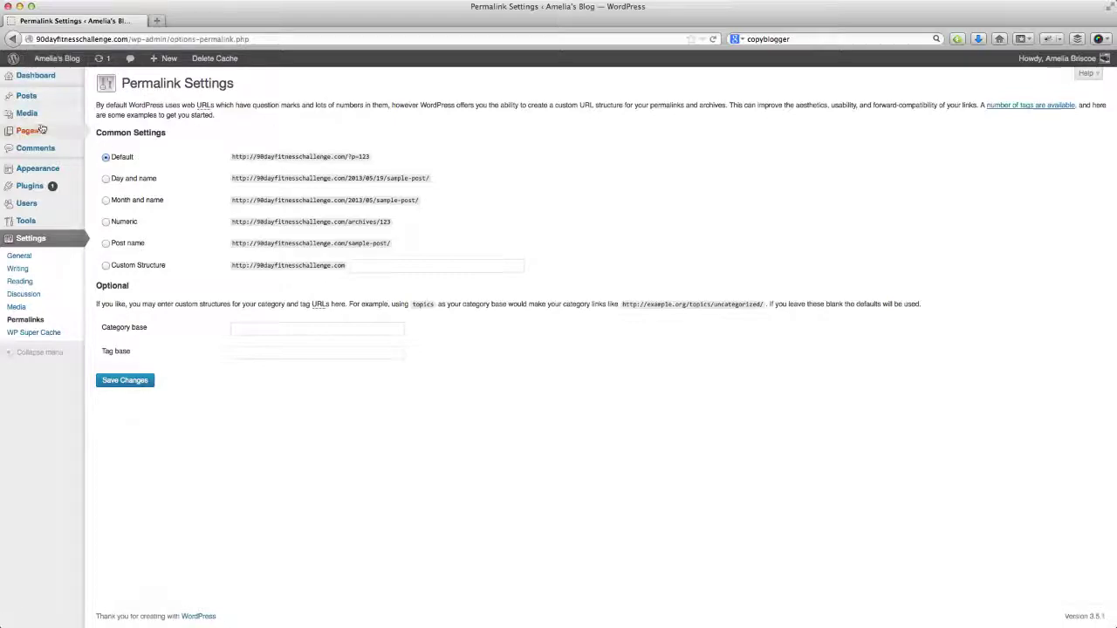
Open the site's Pages list in a new browser tab and view the Sample Page to examine its web address.
mouse_move(41, 133)
right_click(113, 130)
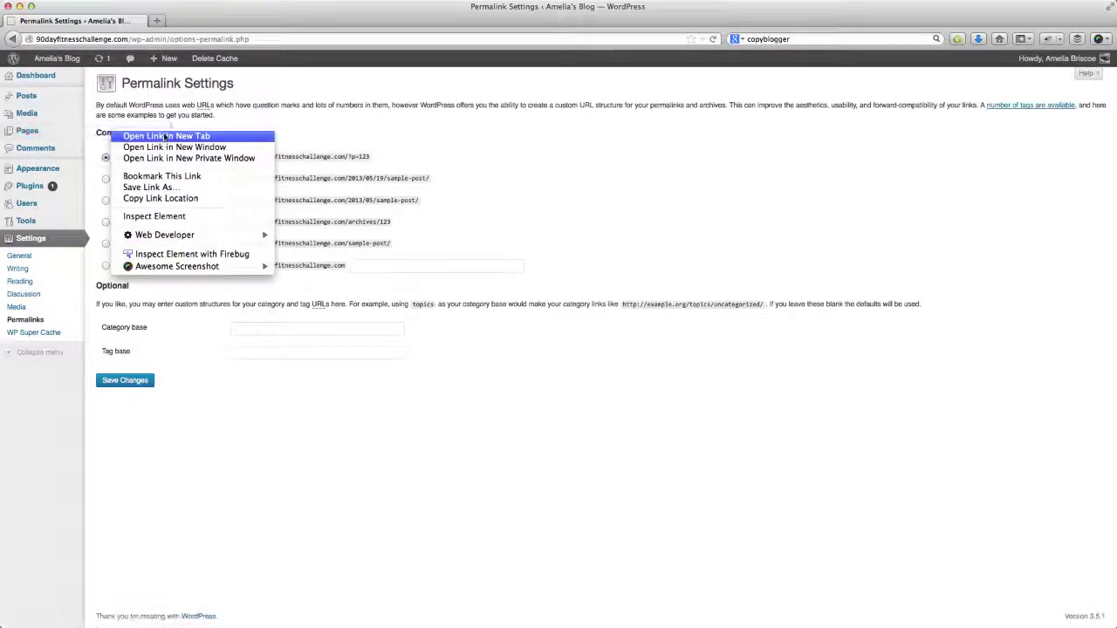
click(148, 137)
click(190, 22)
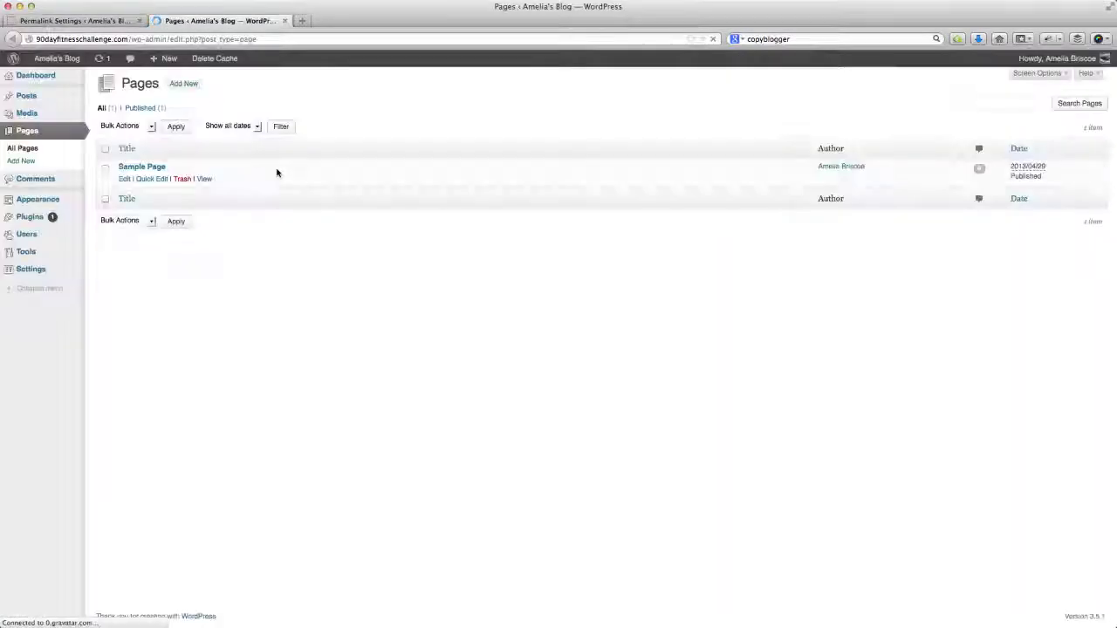
click(208, 179)
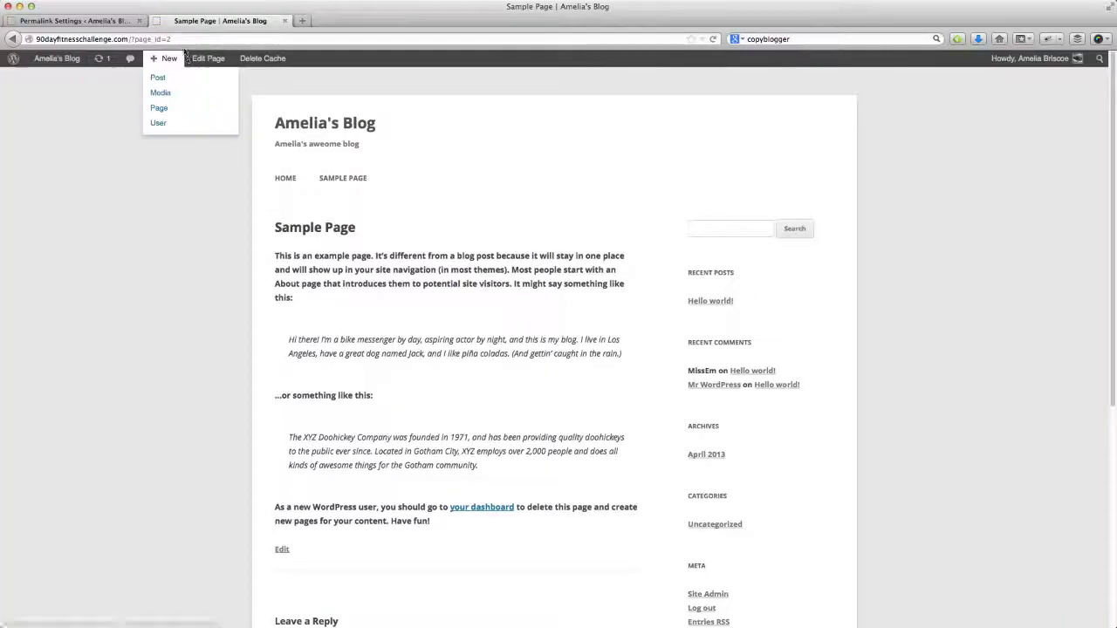
click(178, 37)
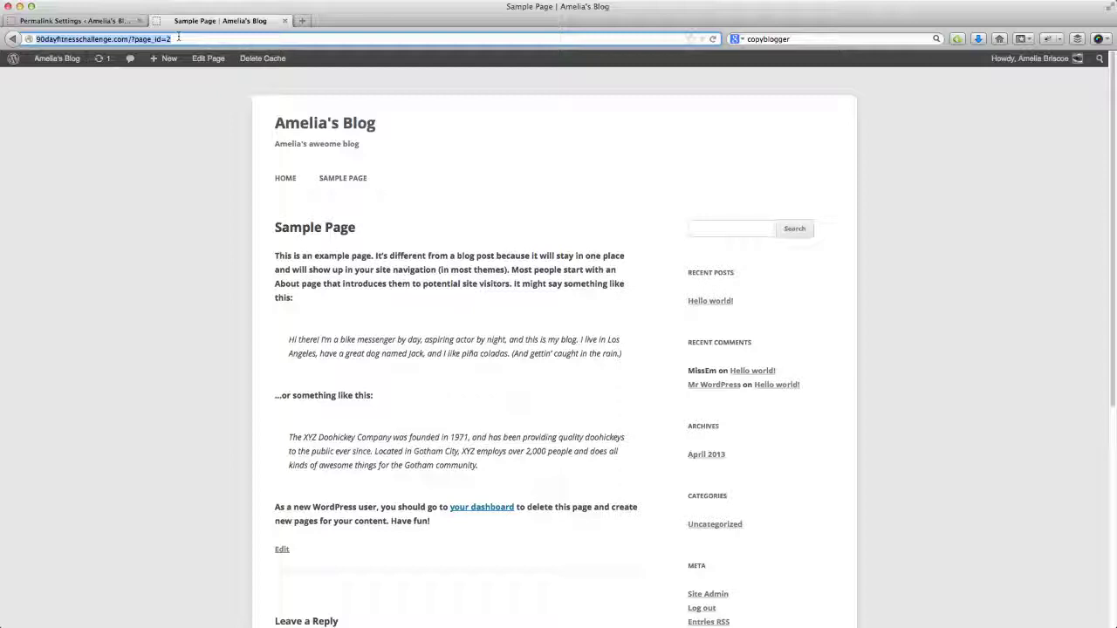
click(178, 37)
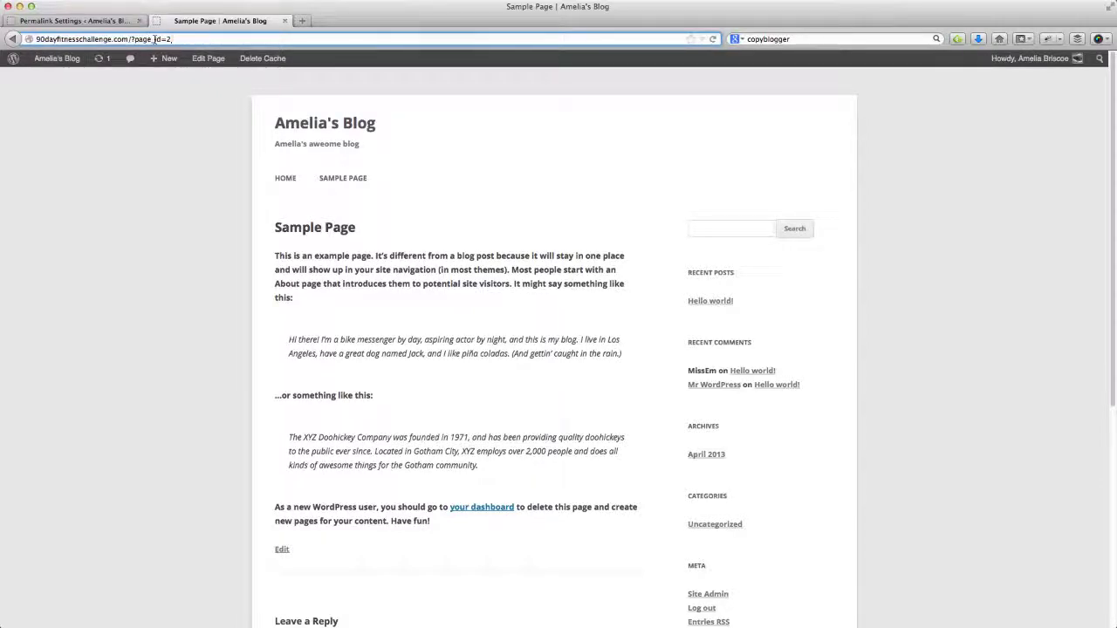
Set the site's permalink structure to Post name in the permalink settings and save the changes.
click(106, 23)
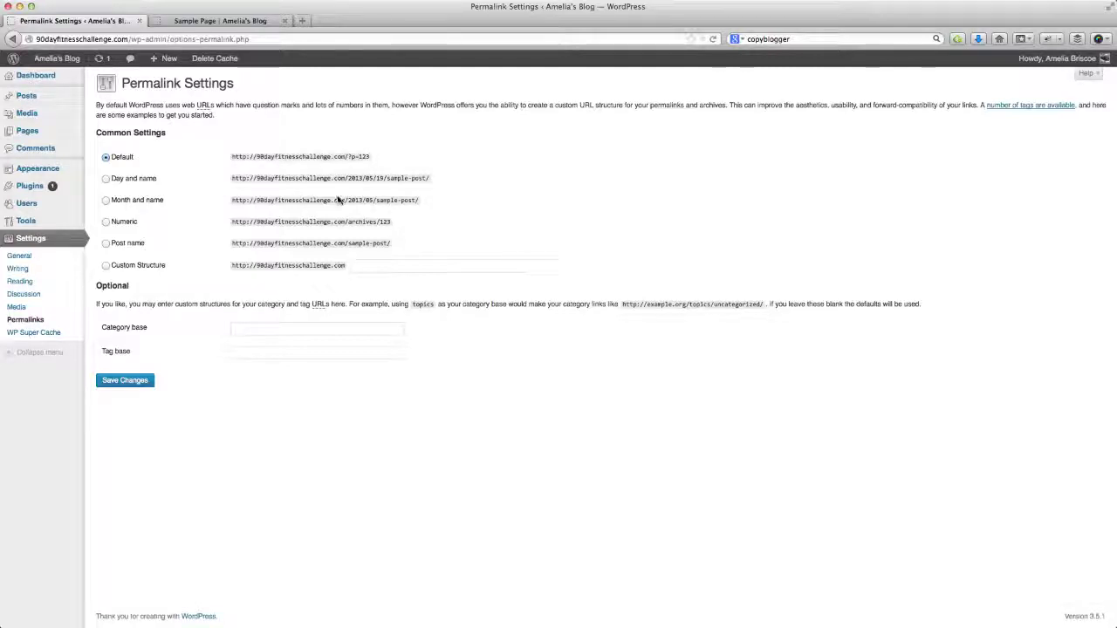
click(130, 244)
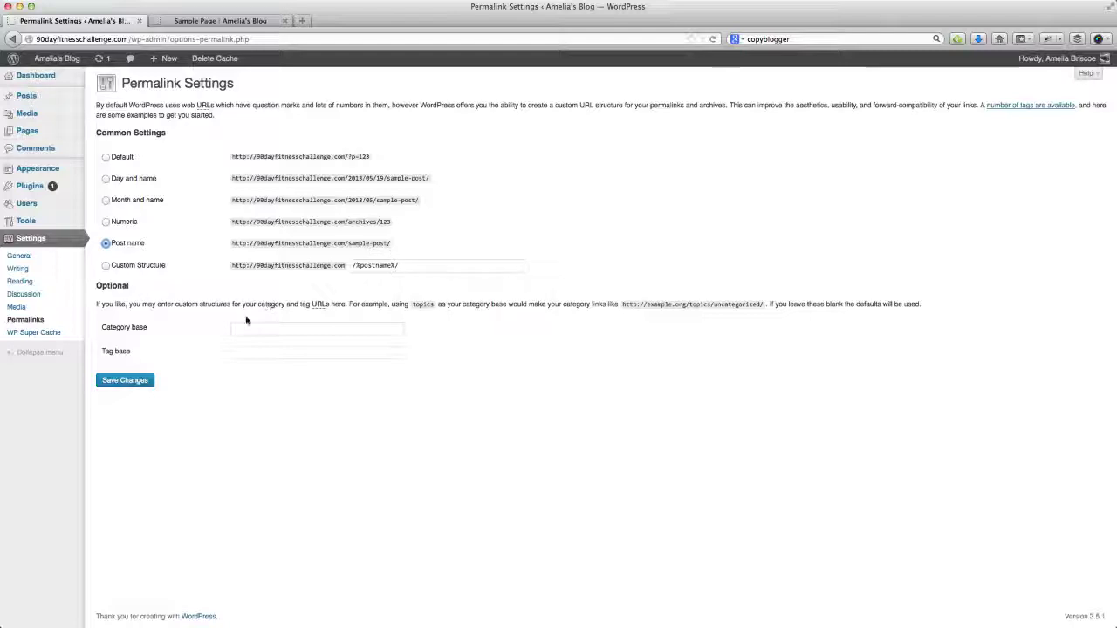
click(125, 381)
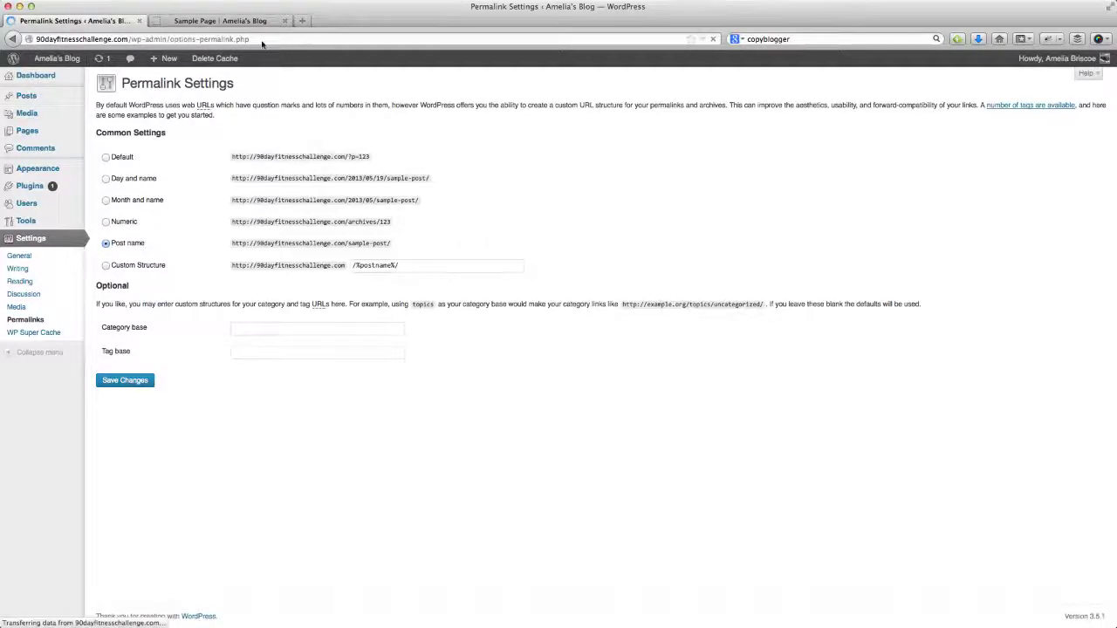
Check the web addresses of the "Hello world!" post and the Sample Page on the live site, and return to the permalink settings.
click(222, 20)
click(325, 125)
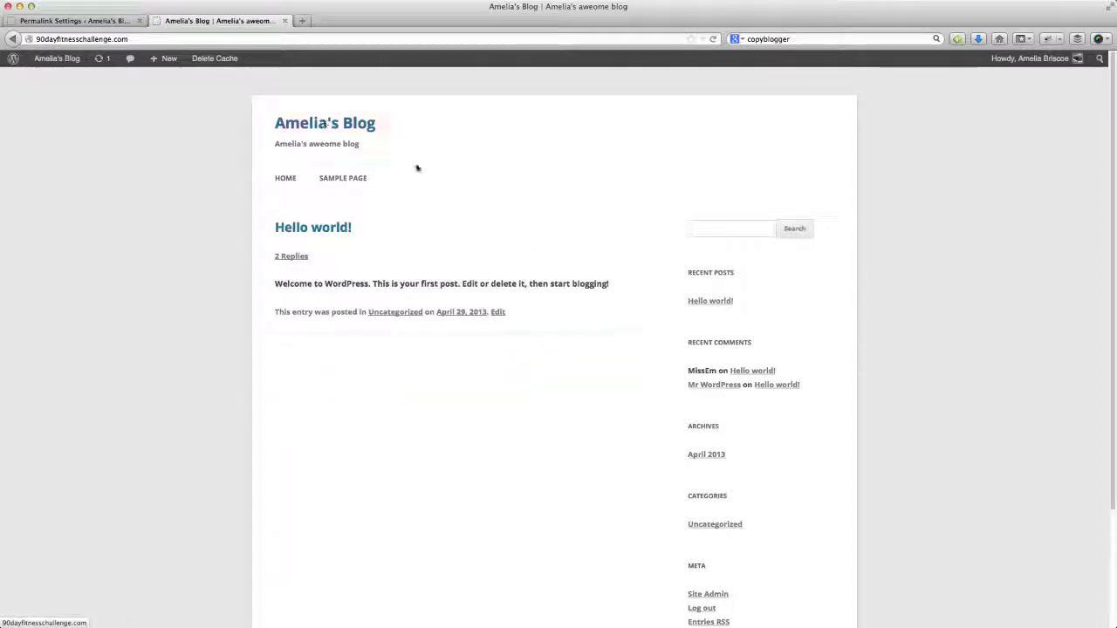
click(326, 228)
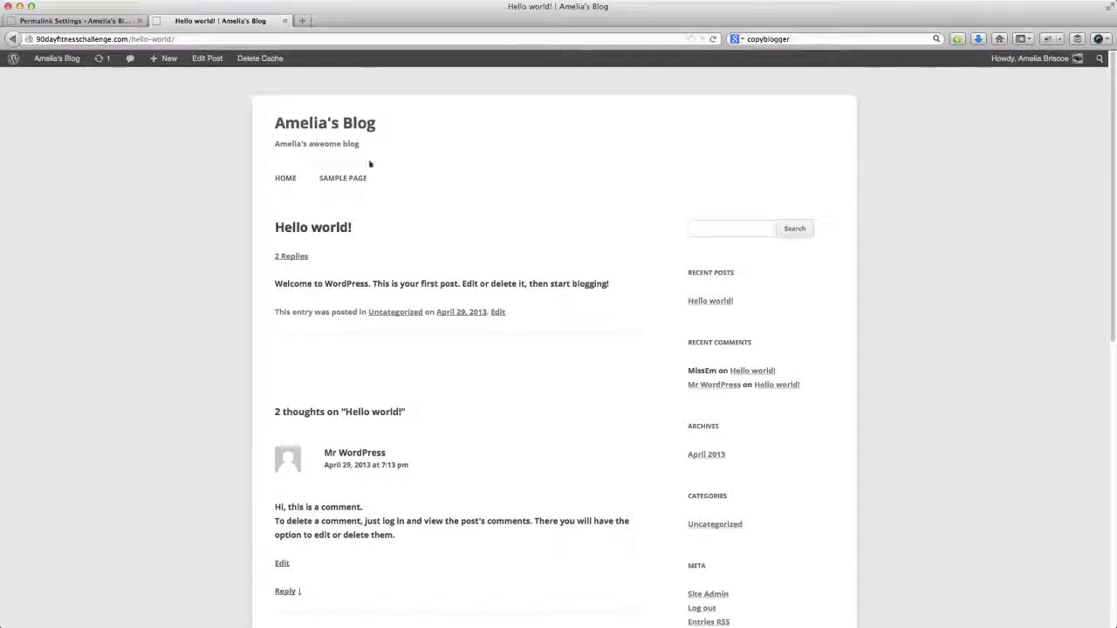
click(342, 180)
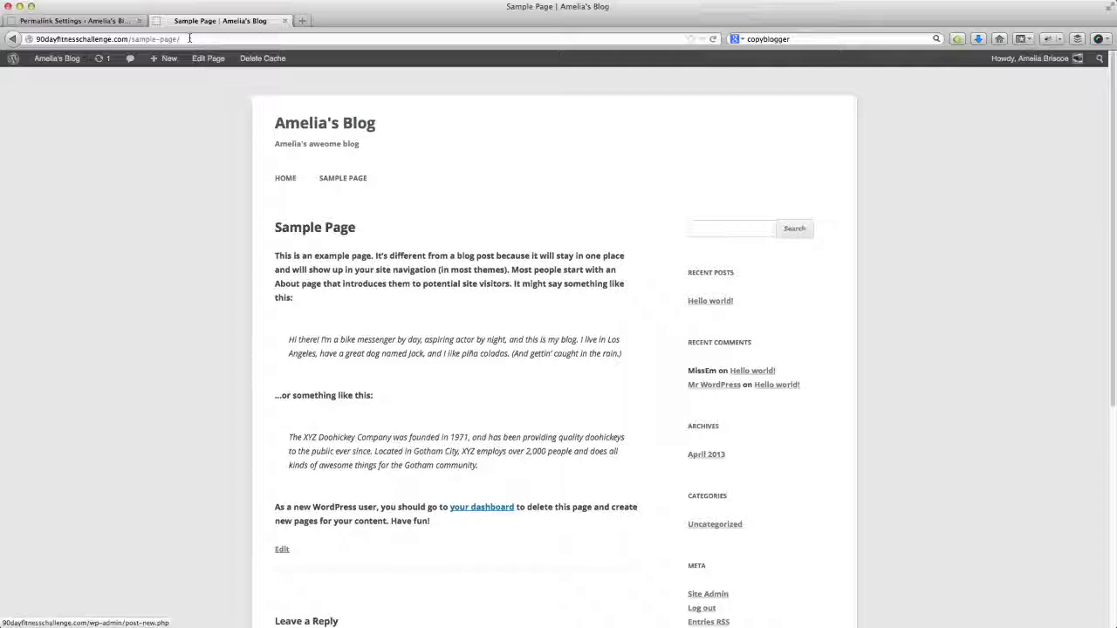
click(189, 38)
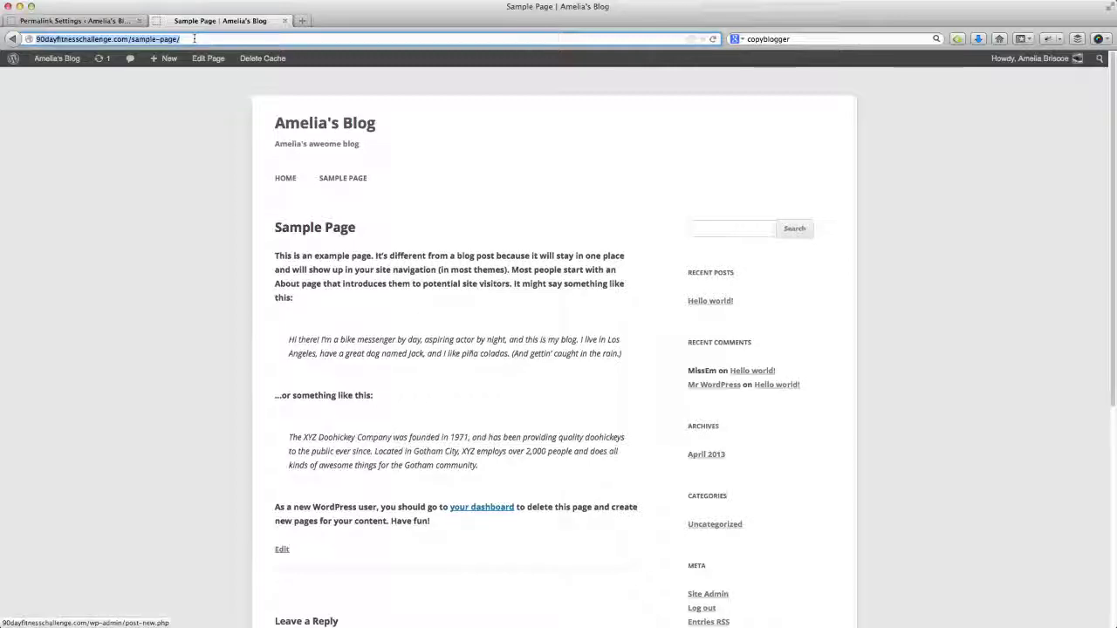
click(110, 22)
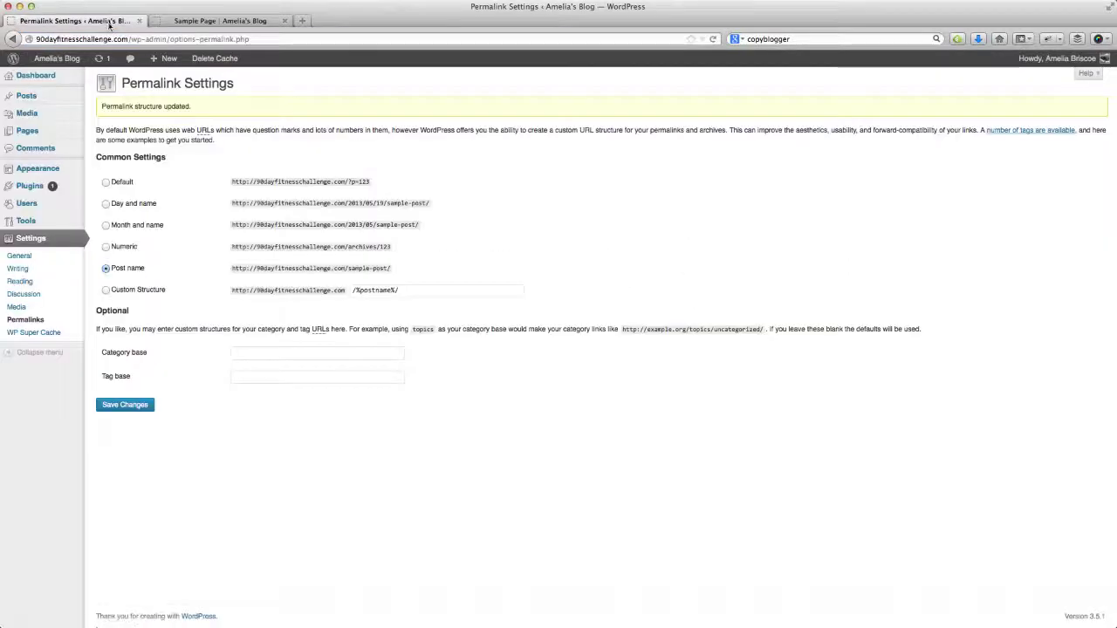